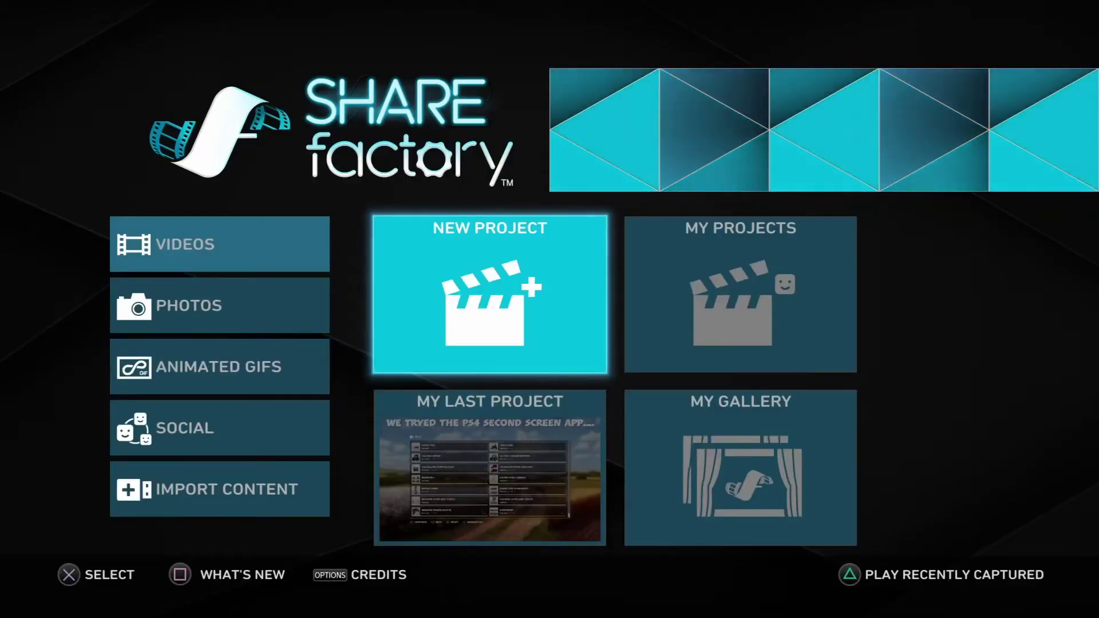
Step: Browse the home screen tiles, glancing at the new project and saved projects options
key("Down")
key("Right")
key("Up")
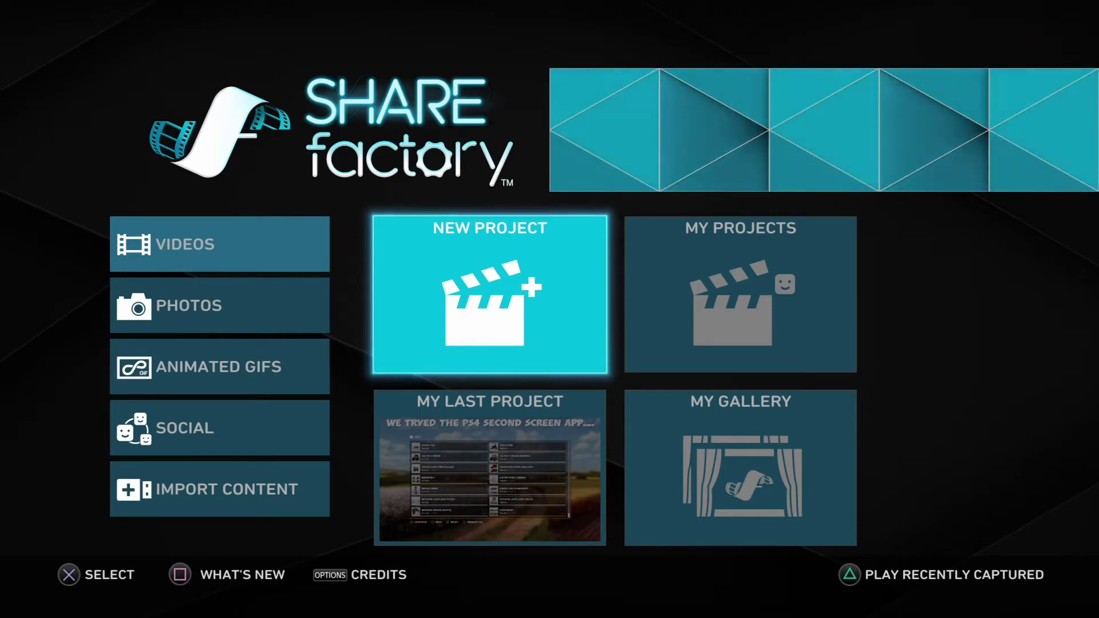
key("Right")
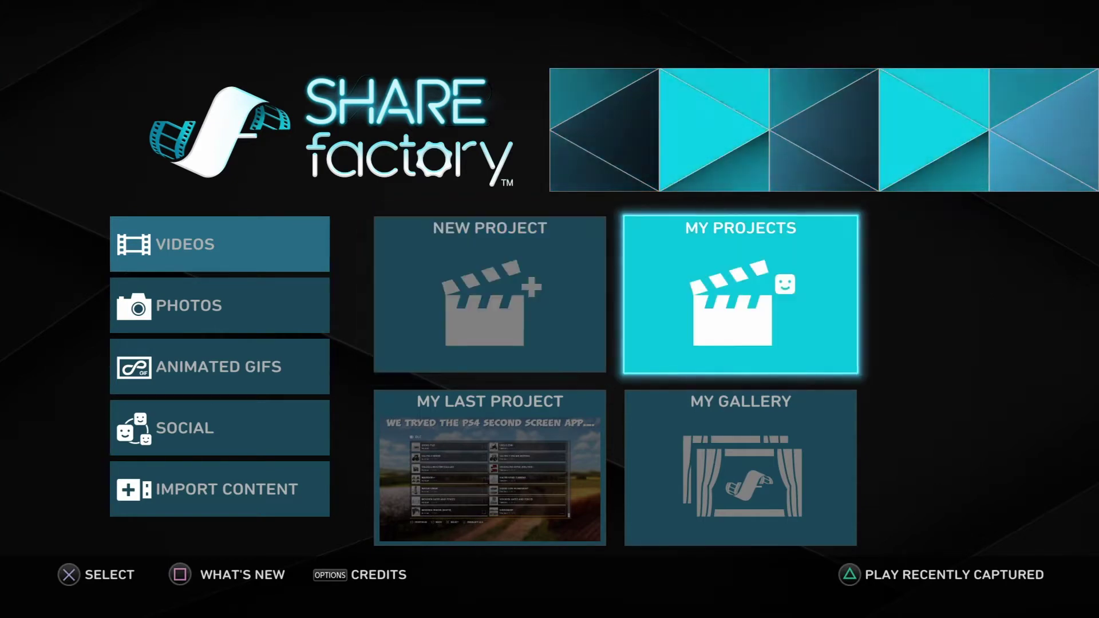
key("Left")
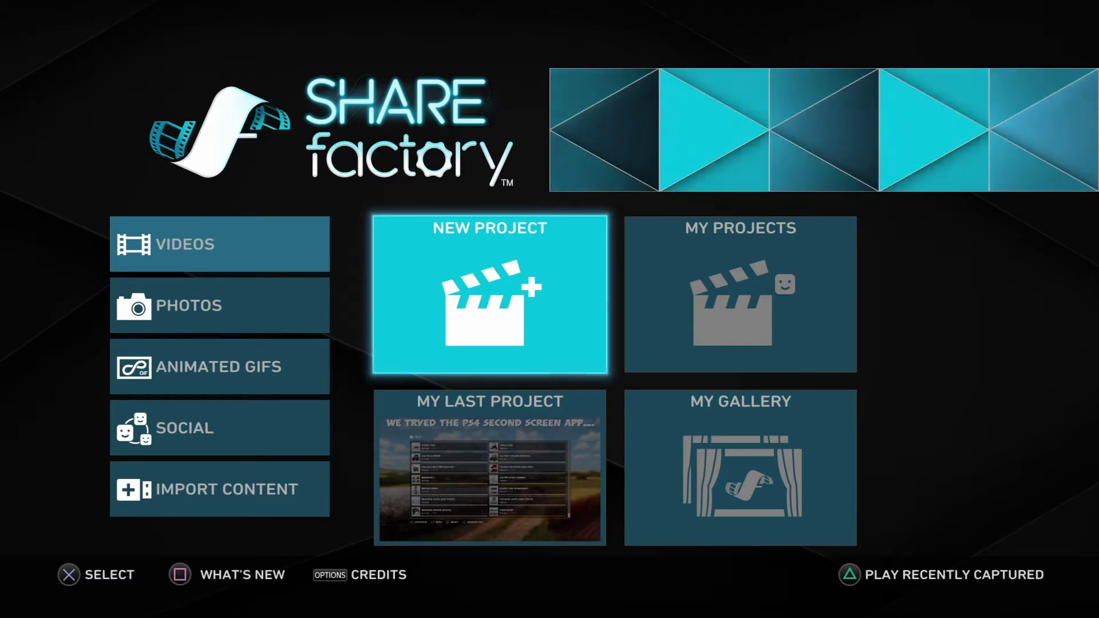
key("Right")
key("Down")
key("Left")
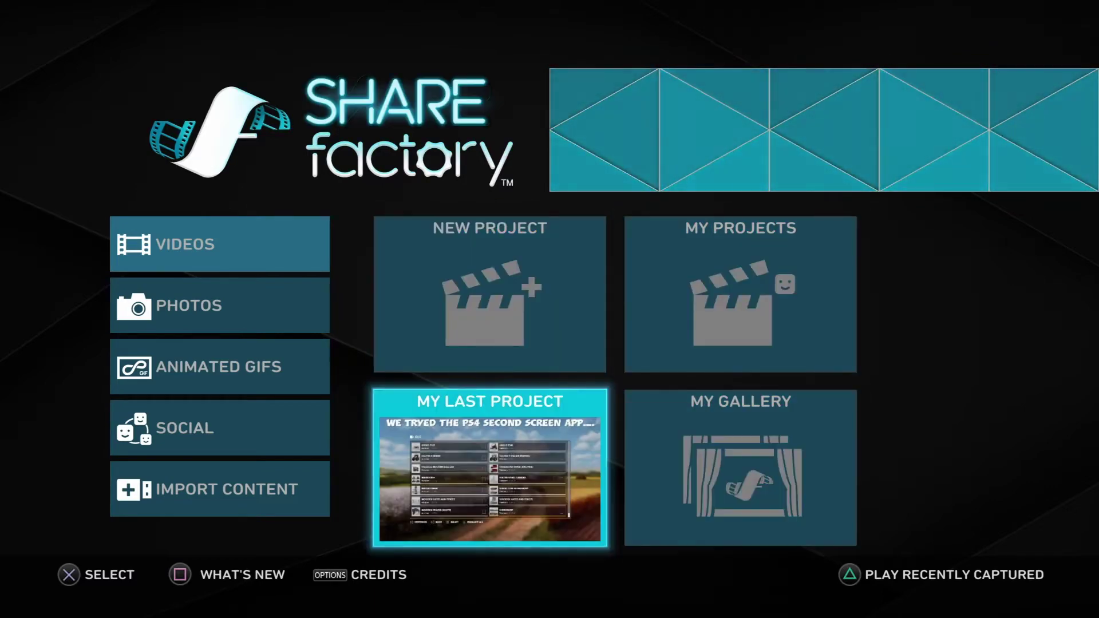
key("Up")
key("Right")
Step: Check the video and photo project categories, then load My Last Project into the editor
key("Left")
key("Left")
key("Down")
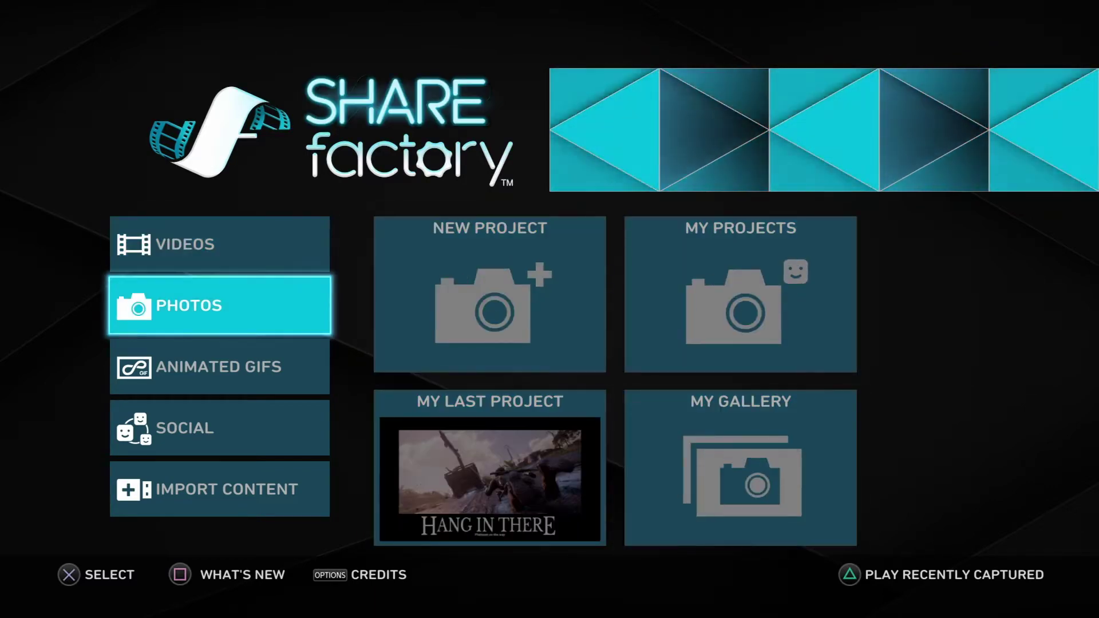
key("Up")
key("Down")
key("Up")
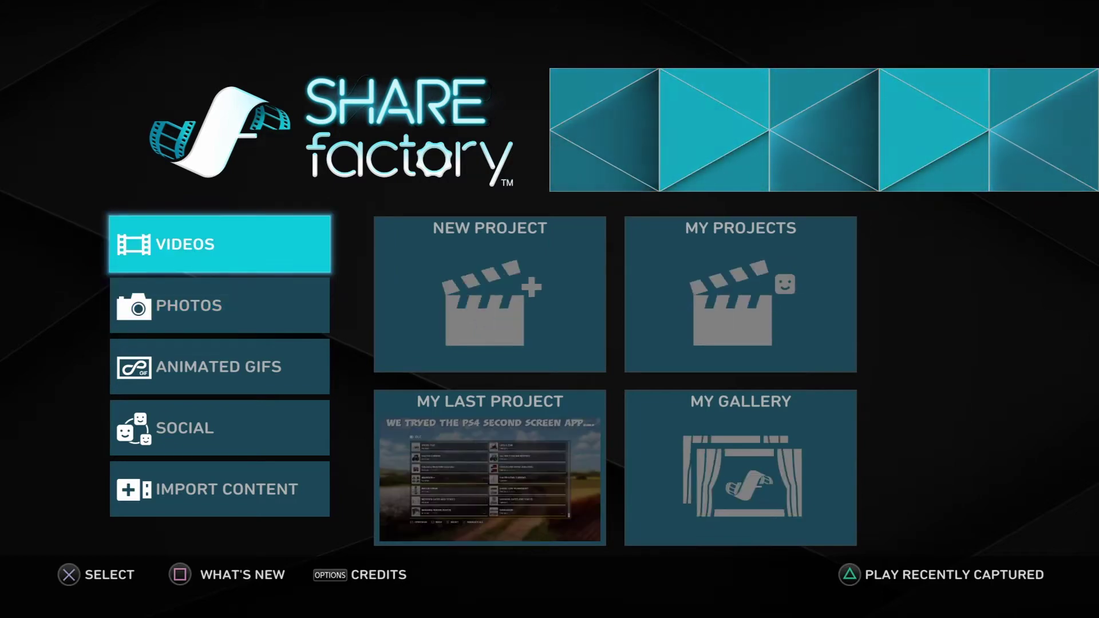
key("Right")
key("Down")
key("Up")
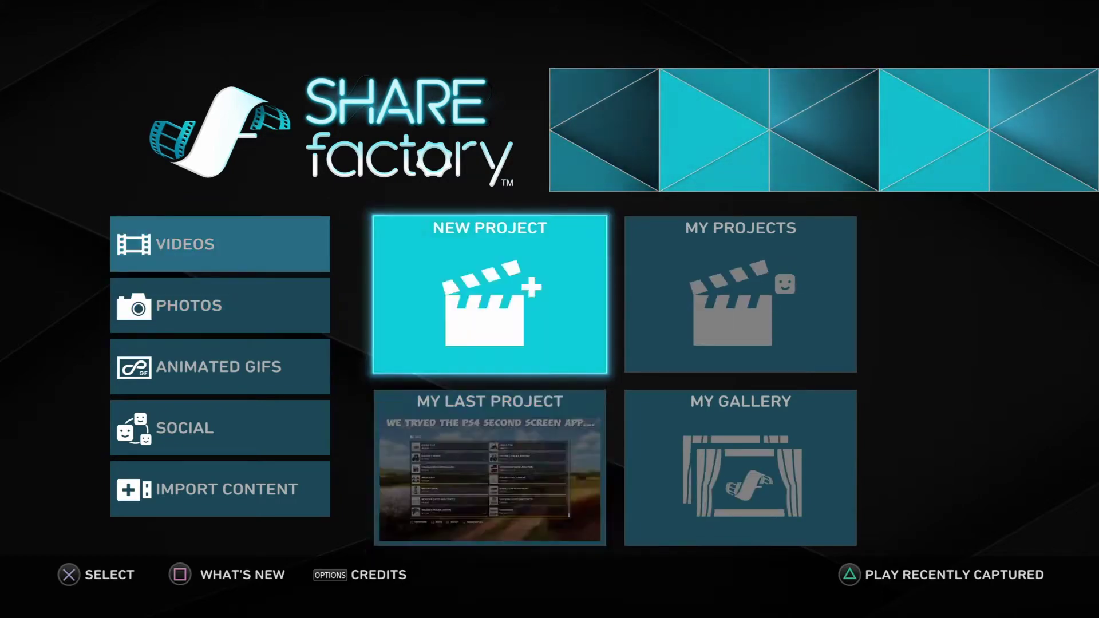
key("Down")
key("Return")
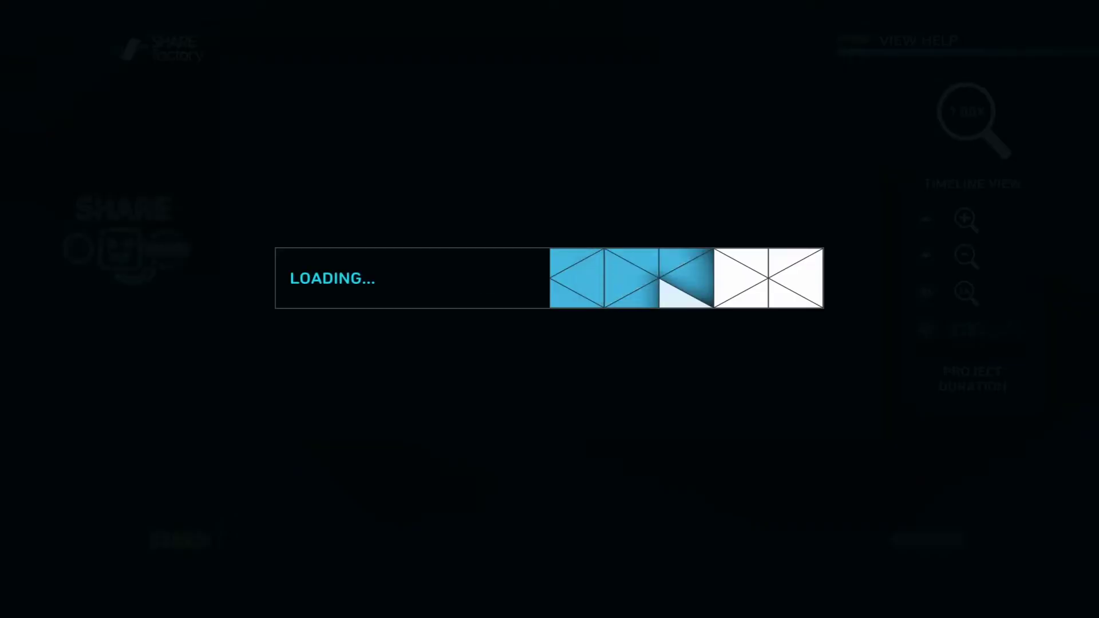
Step: Scrub to the DLC menu clip near the start and remove its title text overlay
key("Left")
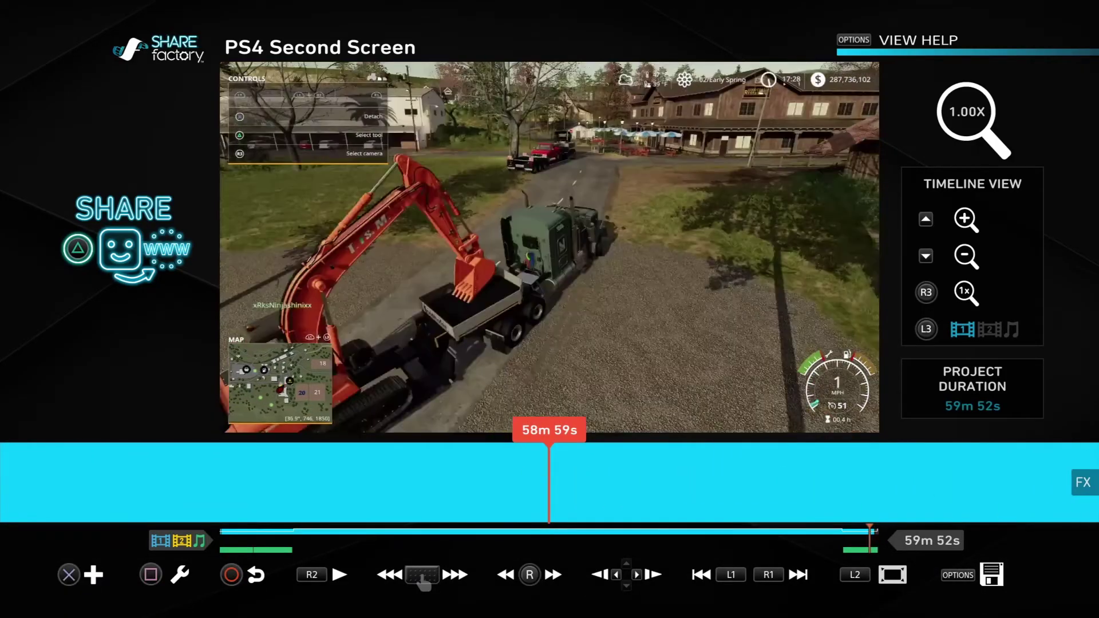
key("Home")
key("Left")
key("Left")
key("Right")
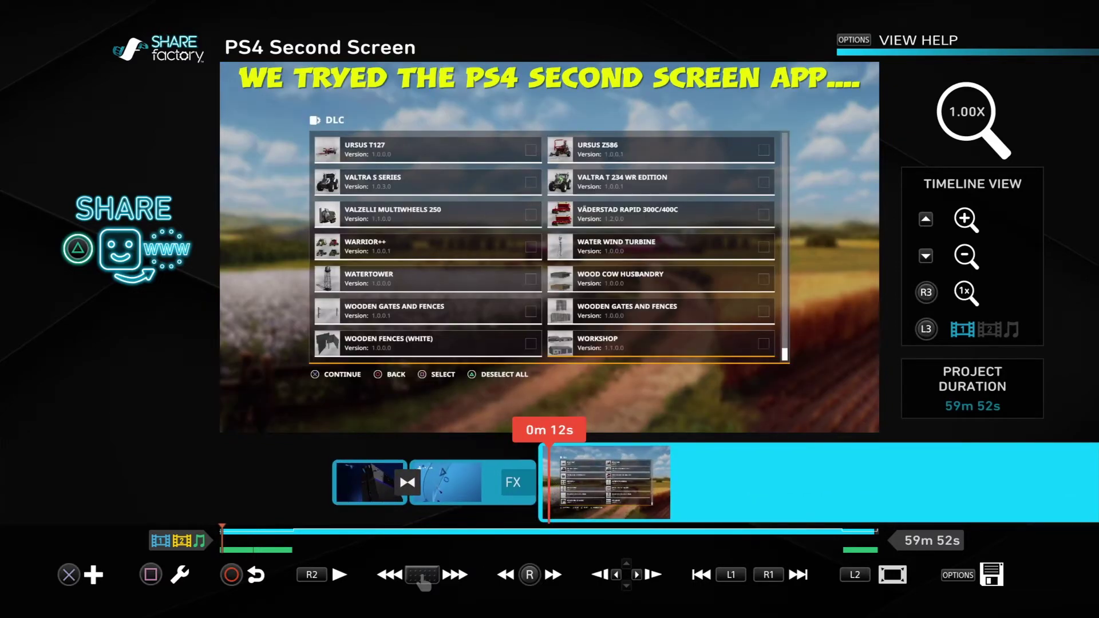
key("Right")
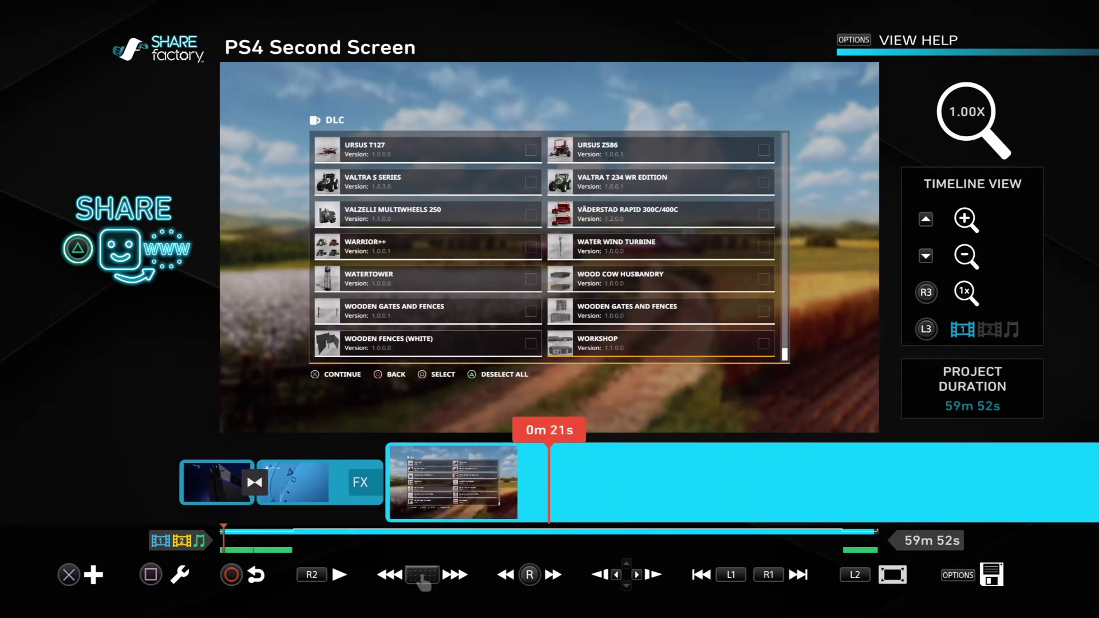
key("Left")
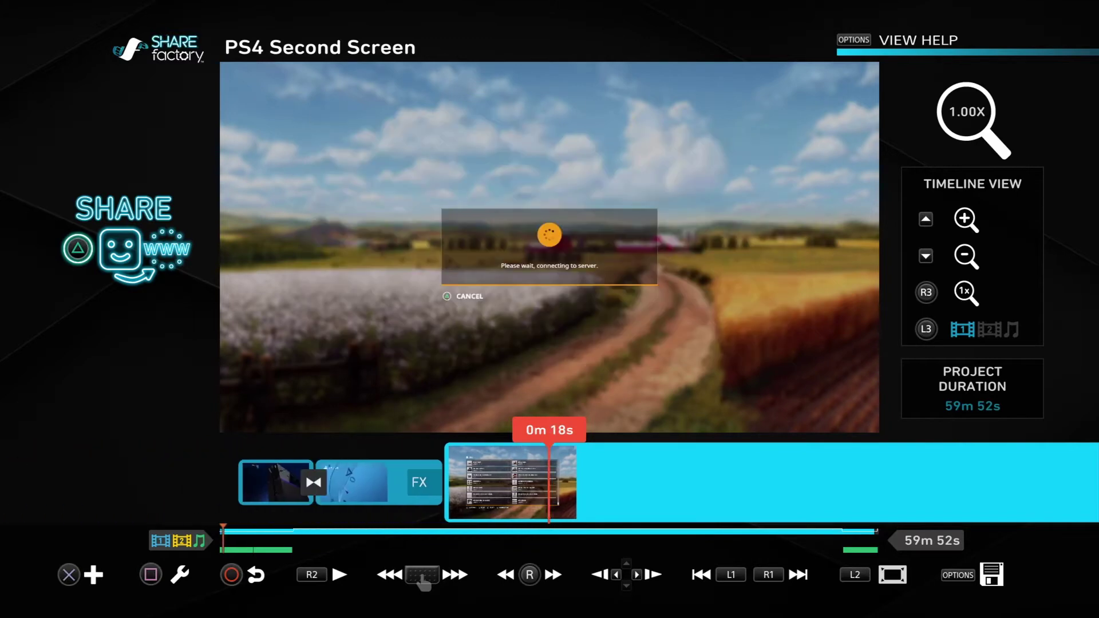
key("Left")
key("Left")
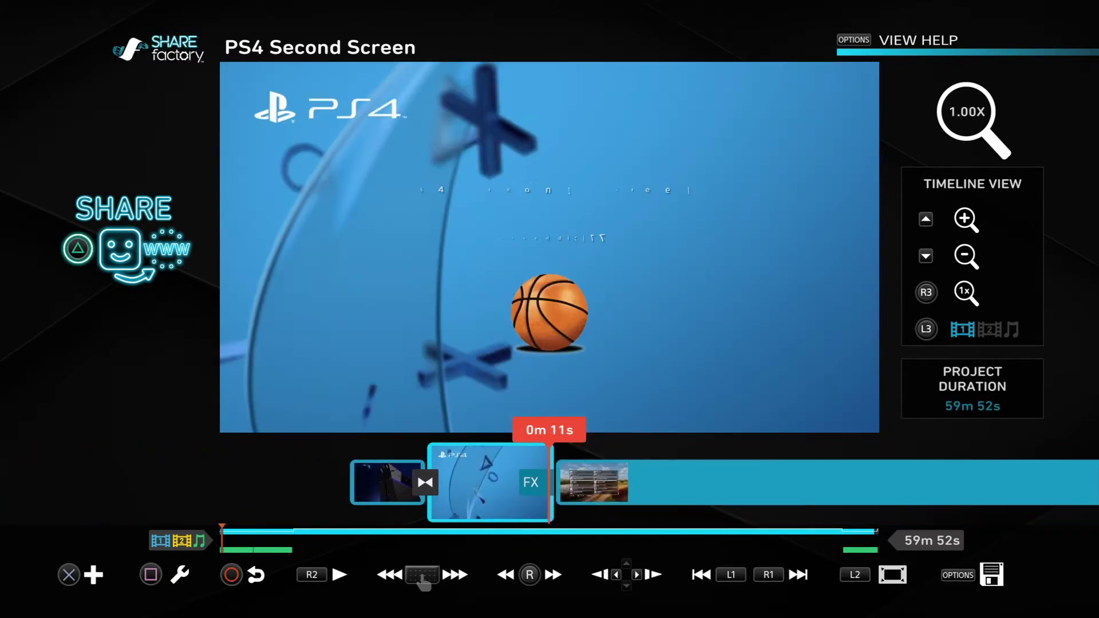
key("Right")
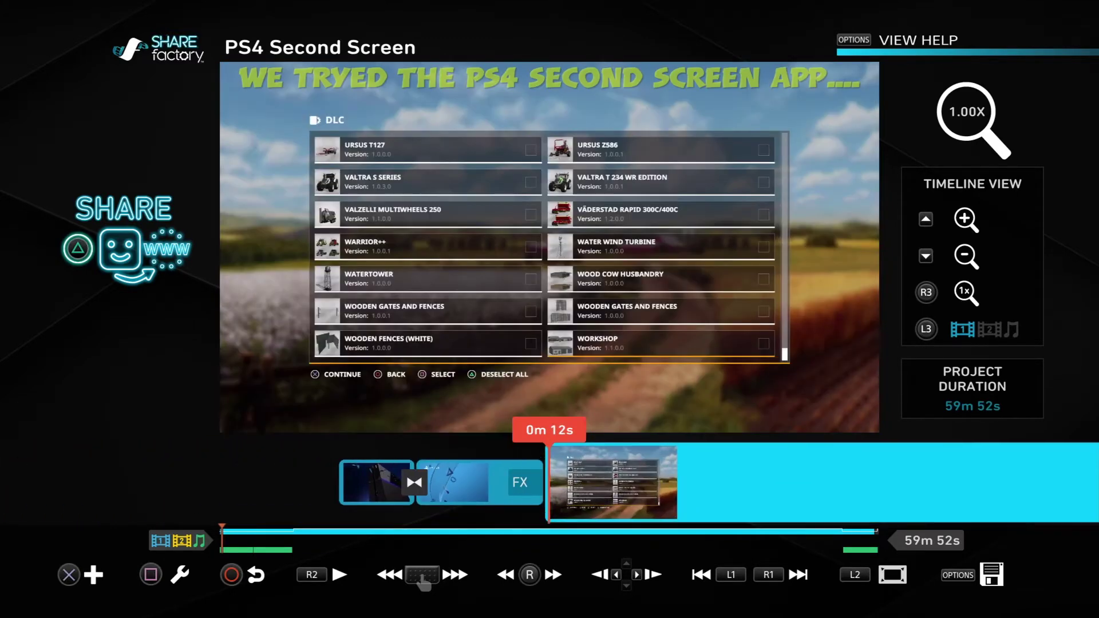
key("Left")
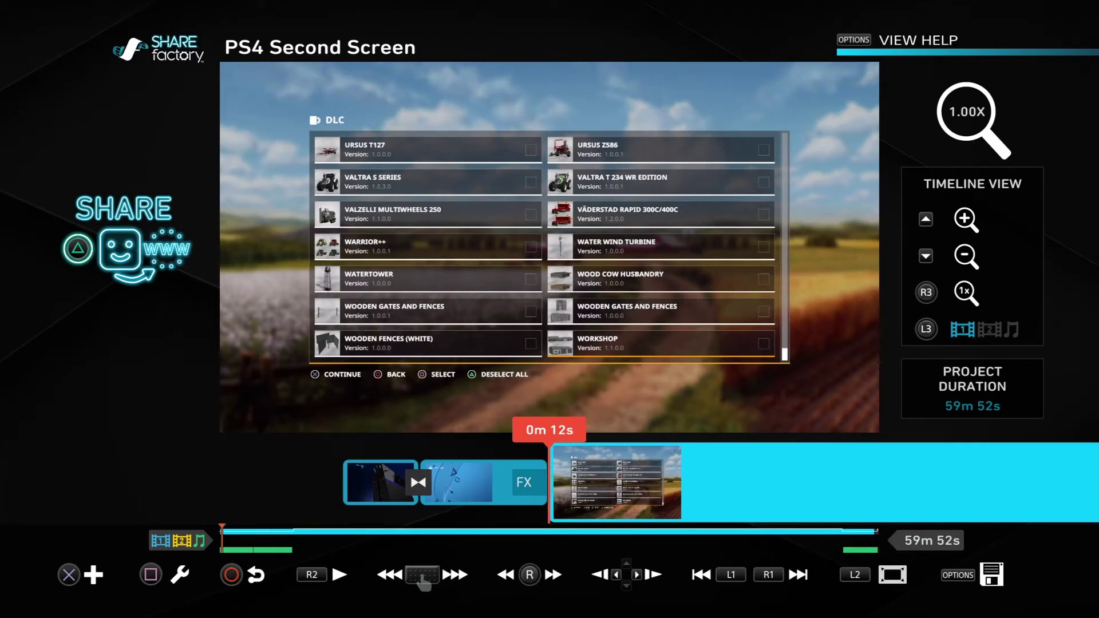
Step: Jump to the project's end and review the PS4 console outro clips
key("Right")
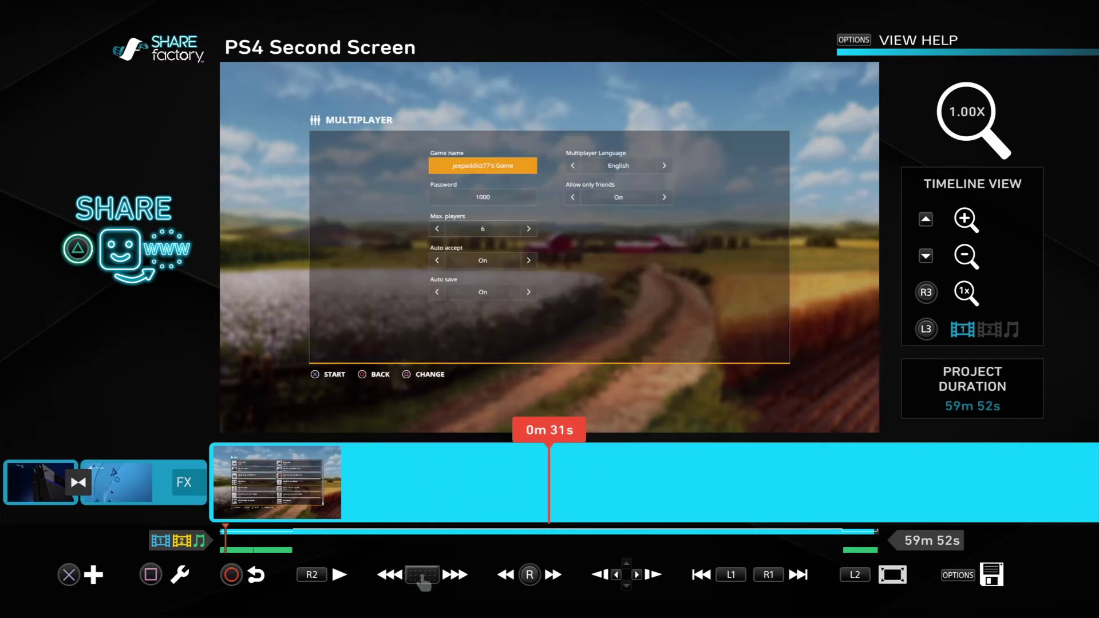
key("Right")
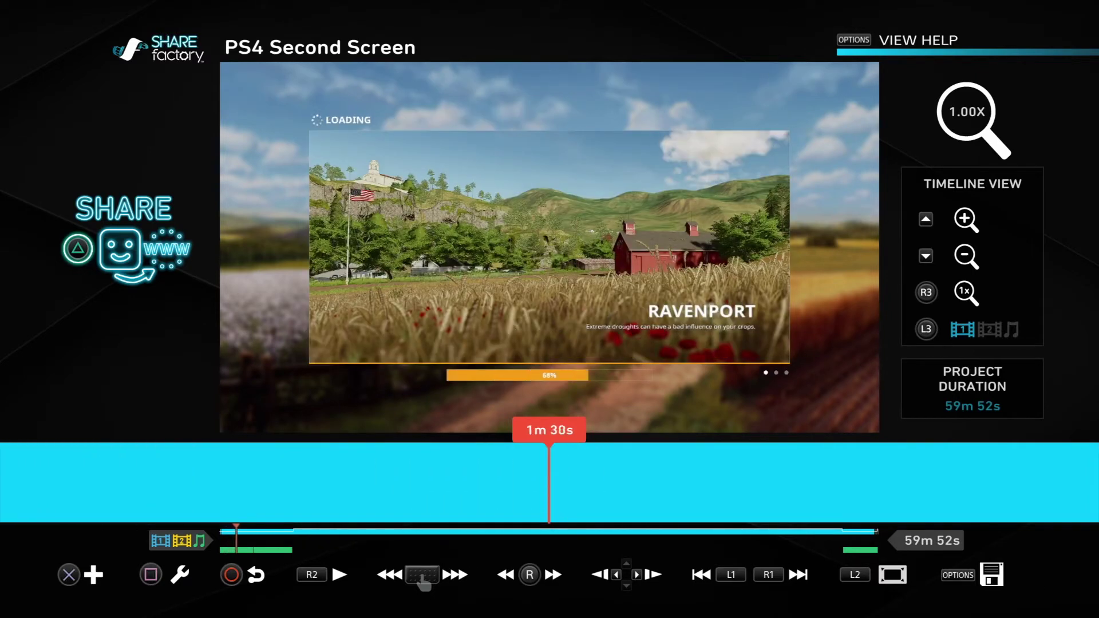
key("End")
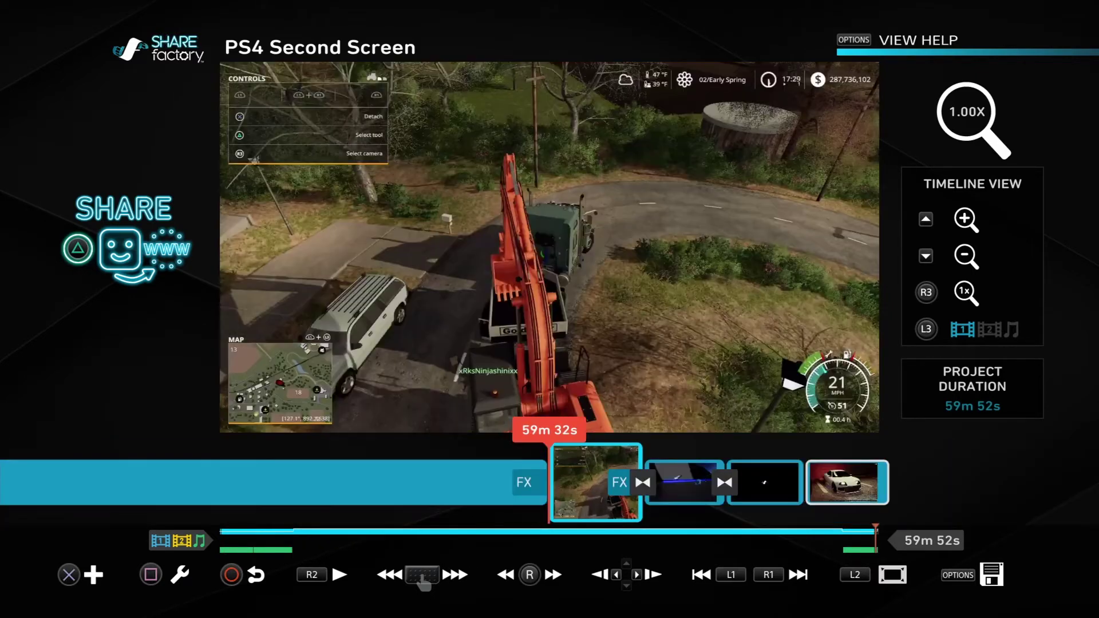
key("Right")
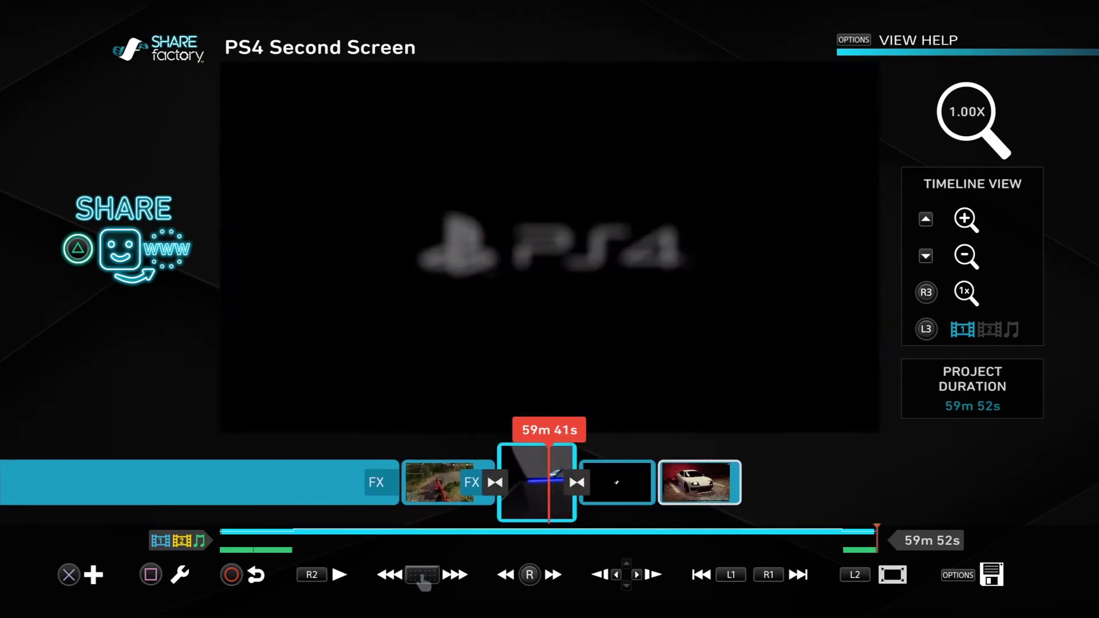
key("Left")
key("Right")
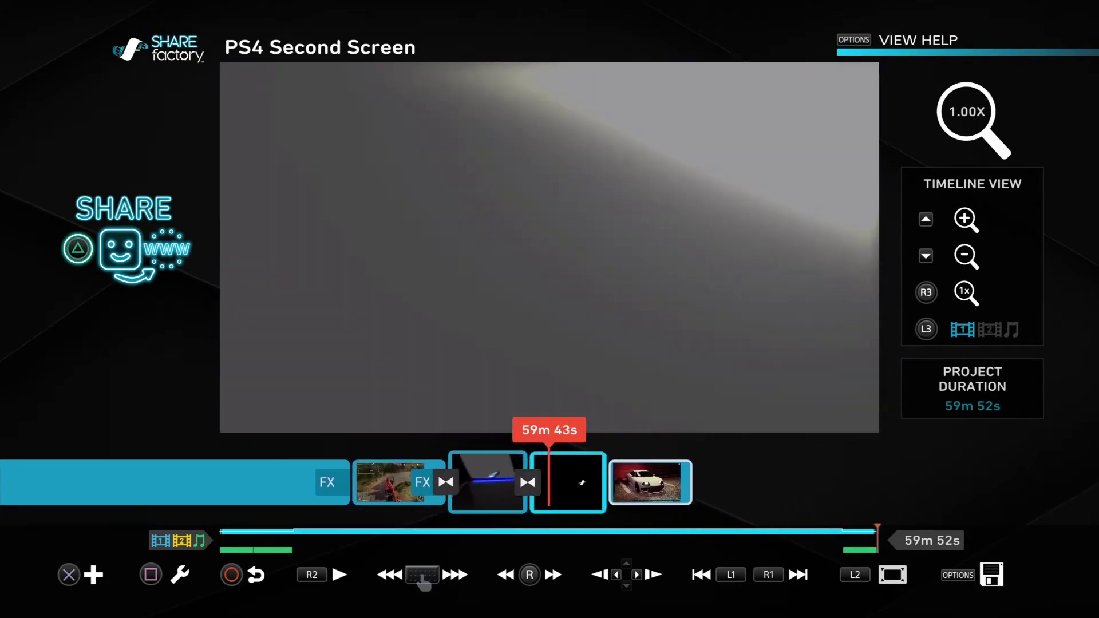
key("Right")
key("Left")
Step: Scrub back through the excavator gameplay to the start and bring up the add-content choices
key("Left")
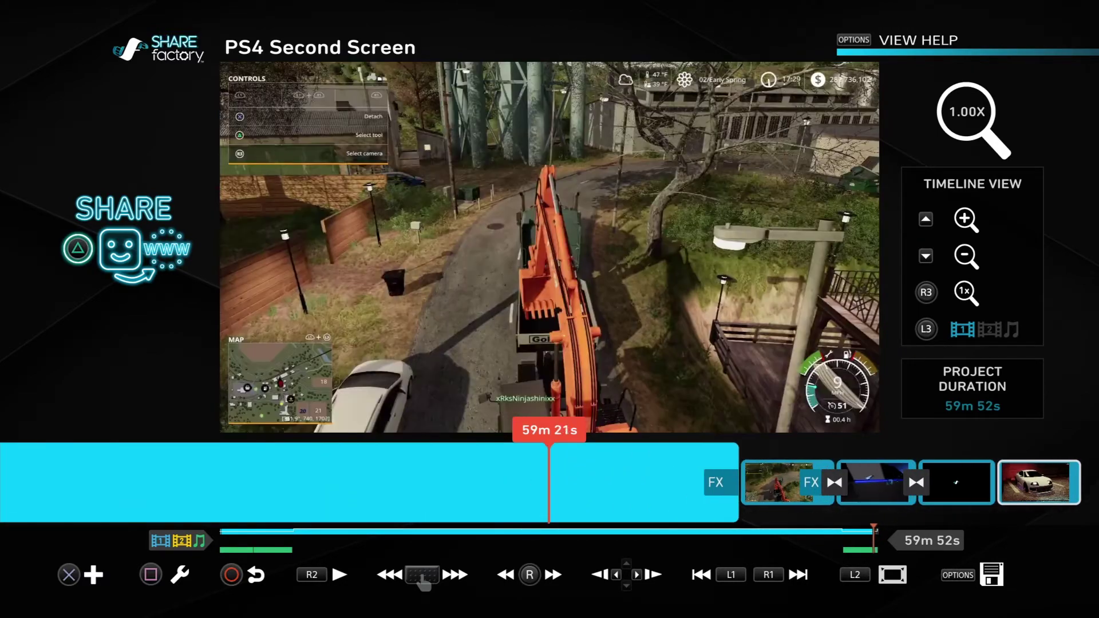
key("Left")
key("Left")
key("Left")
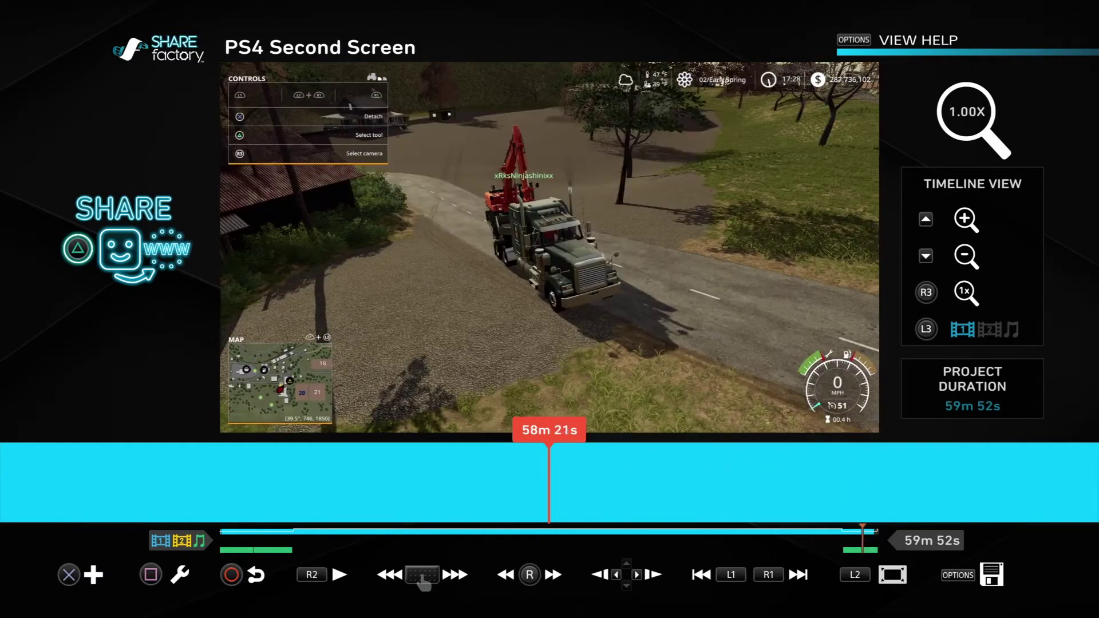
key("Left")
key("Left")
key("Left")
key("Left")
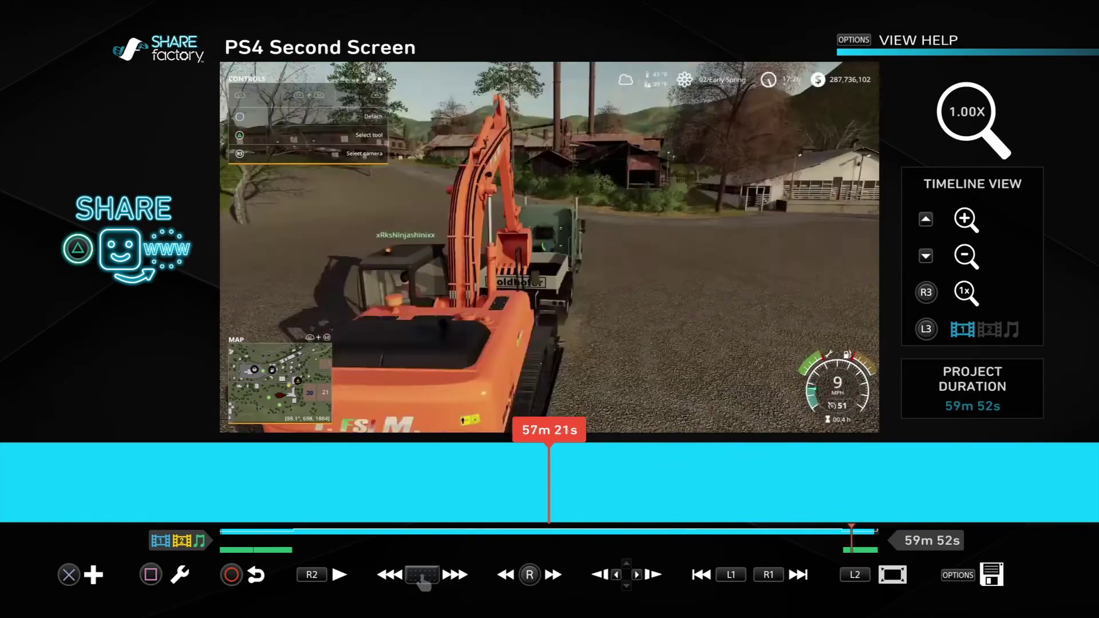
key("Left")
key("Left")
key("Left")
key("Left")
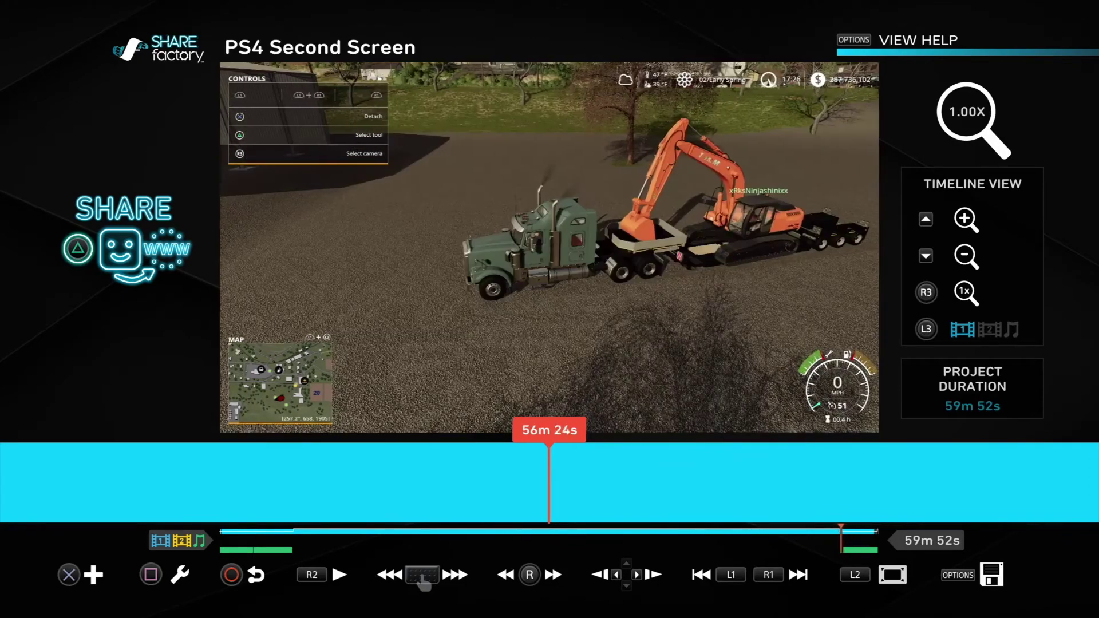
key("Left")
key("Home")
key("Right")
key("Right")
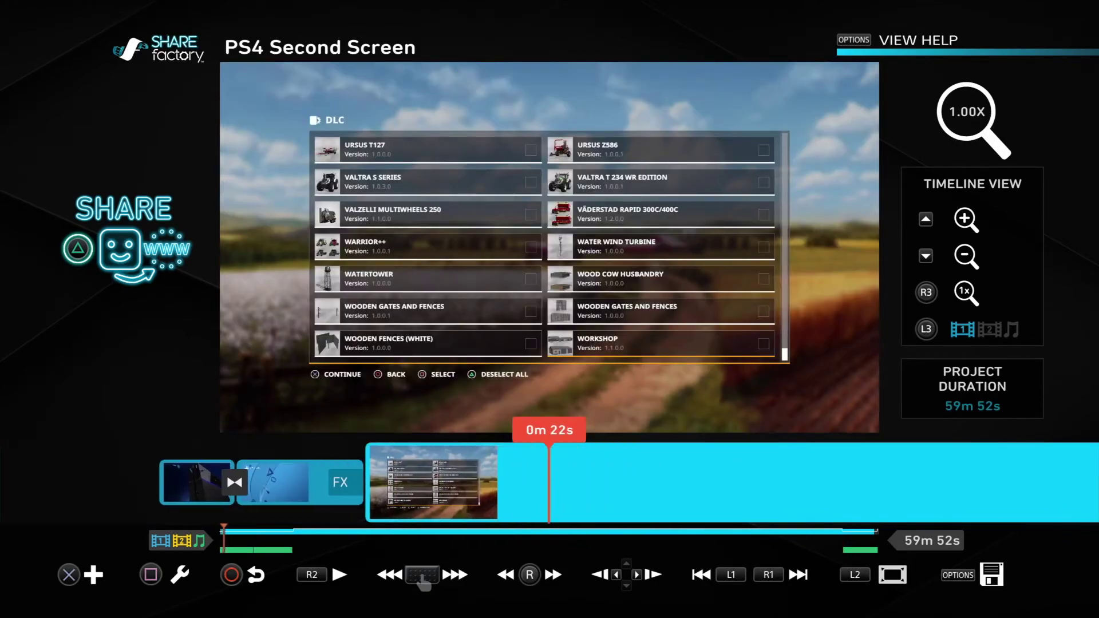
key("Return")
key("Down")
Step: Start a new overlay and look through the sticker, Theme Stickers and Imported Images categories
key("Left")
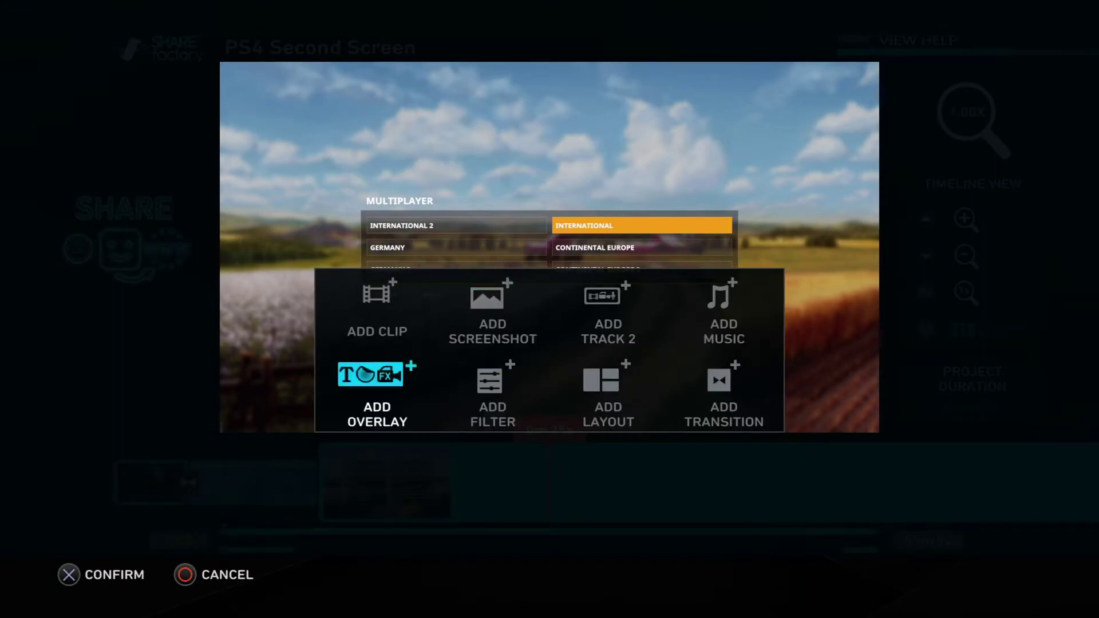
key("Return")
key("Down")
key("Up")
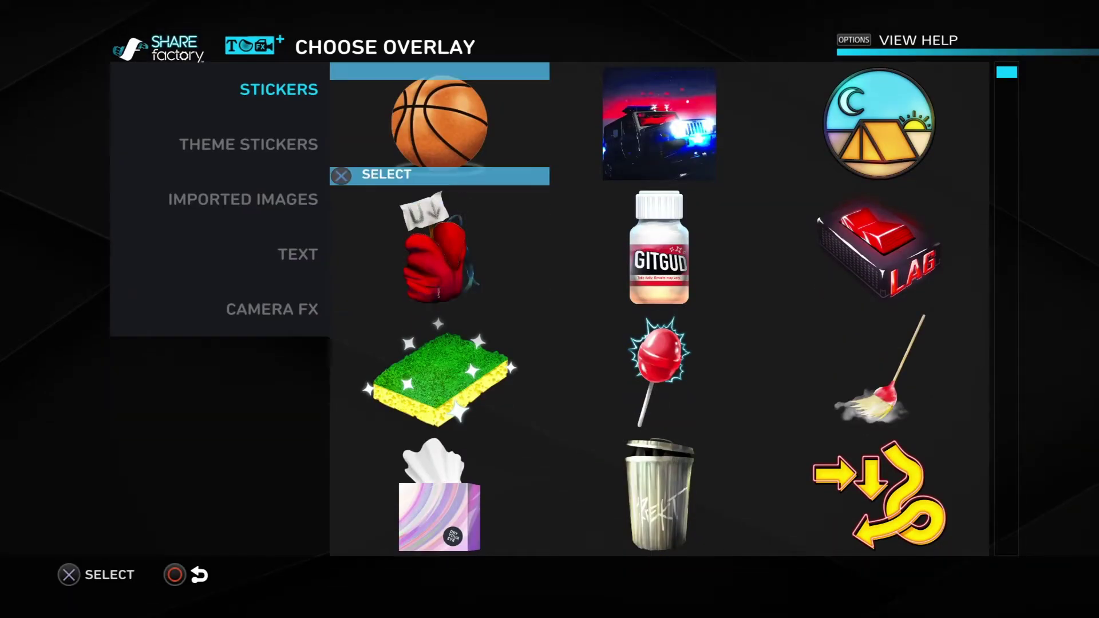
key("Left")
key("Down")
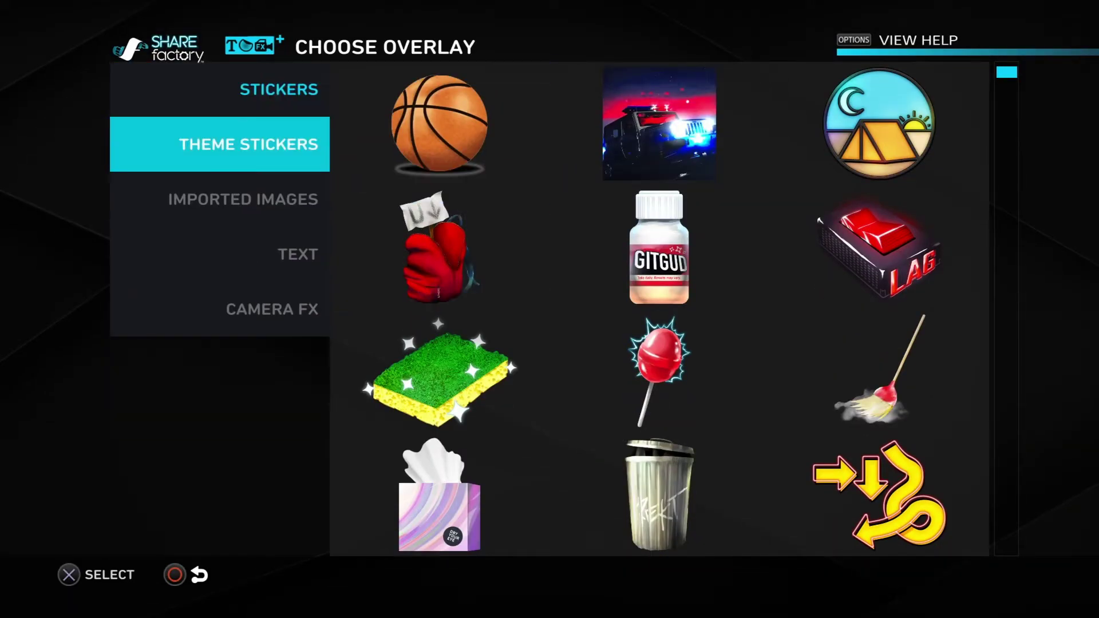
key("Return")
key("Left")
key("Down")
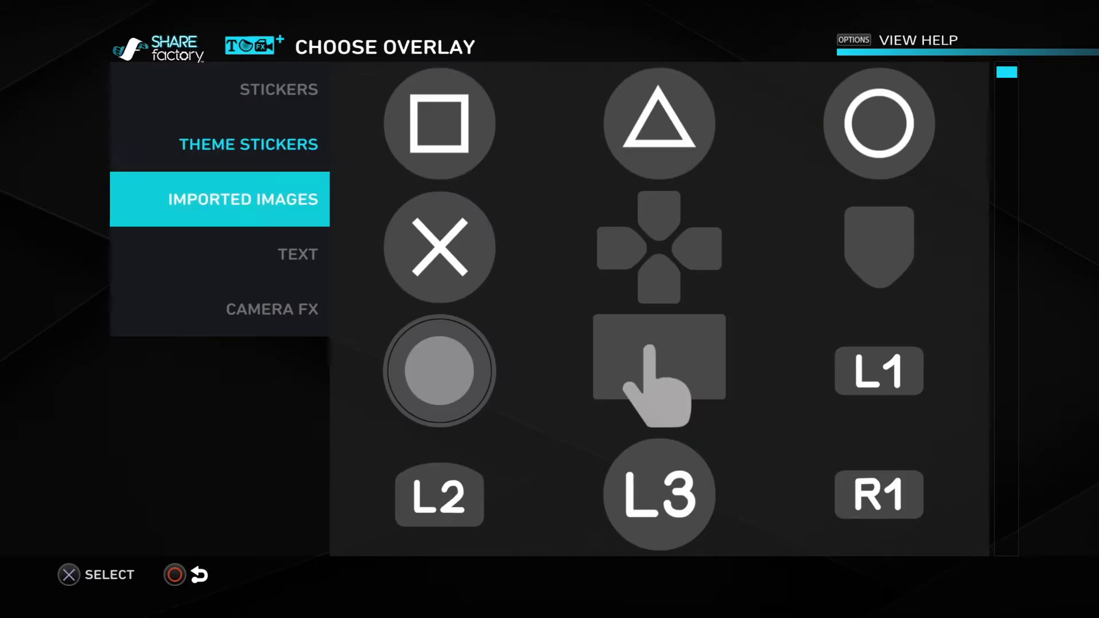
key("Return")
key("Left")
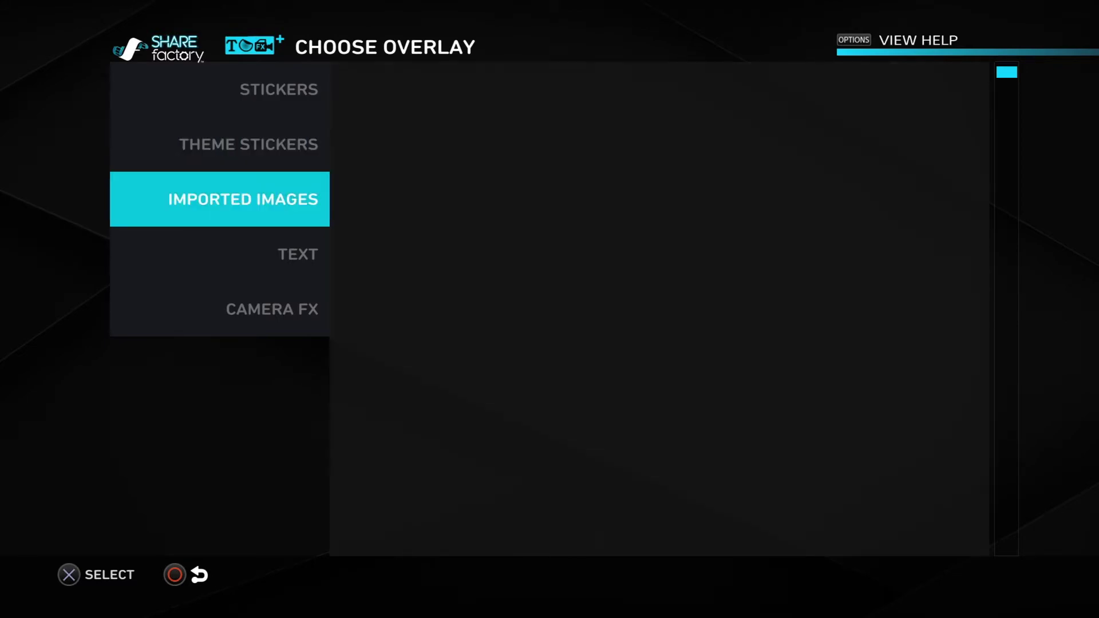
Step: Add a bold outlined text overlay reading HELLO with a 5.0 second duration
key("Down")
key("Return")
key("Right")
key("Right")
key("Down")
key("Left")
key("Down")
key("Down")
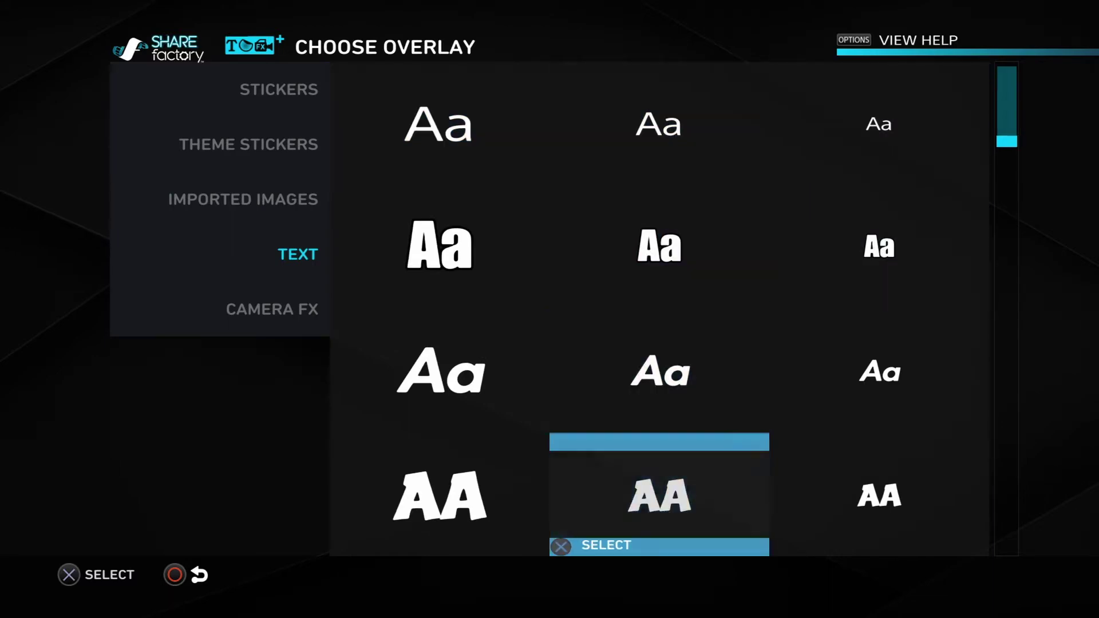
key("Return")
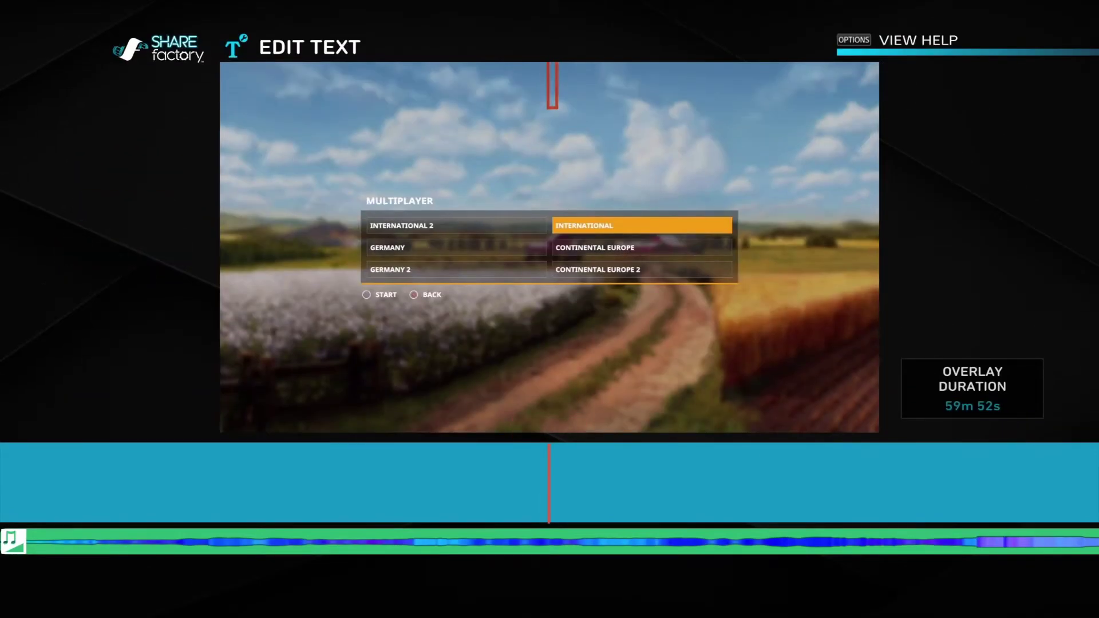
type("HE")
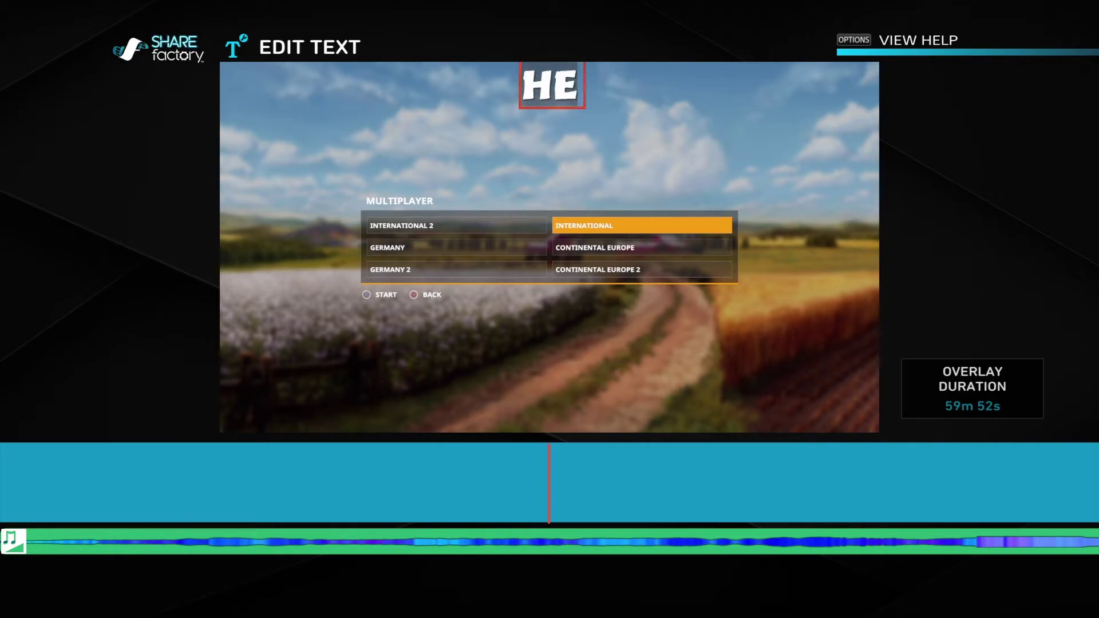
type("LLO")
key("Return")
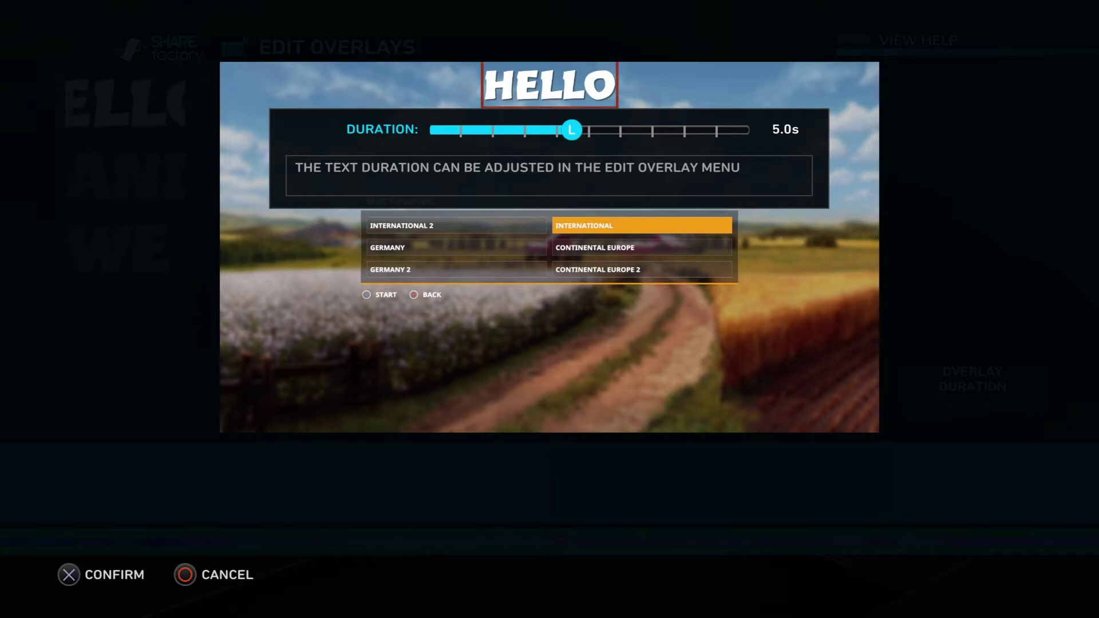
Step: Delete the HELLO text overlay via its options and return to the main project timeline
key("Return")
key("Escape")
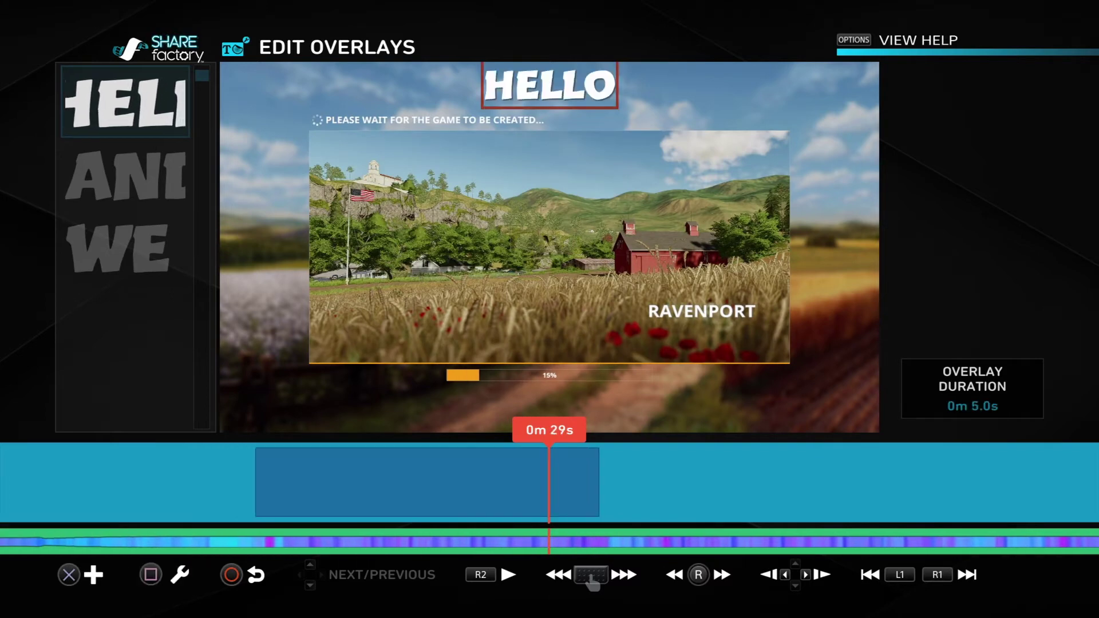
key("Return")
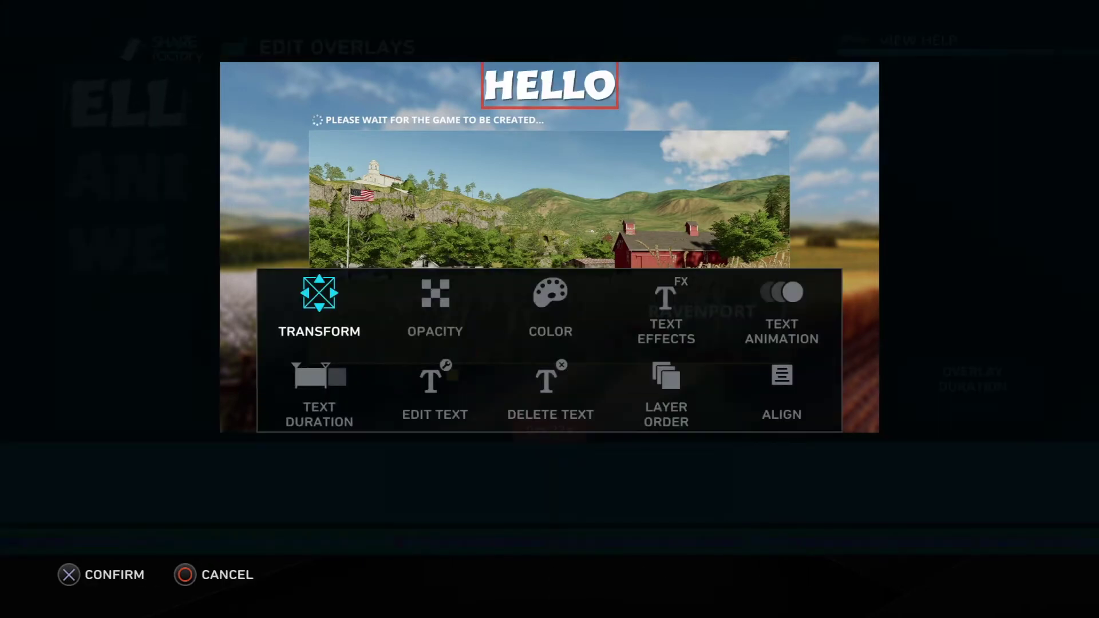
key("Right")
key("Right")
key("Down")
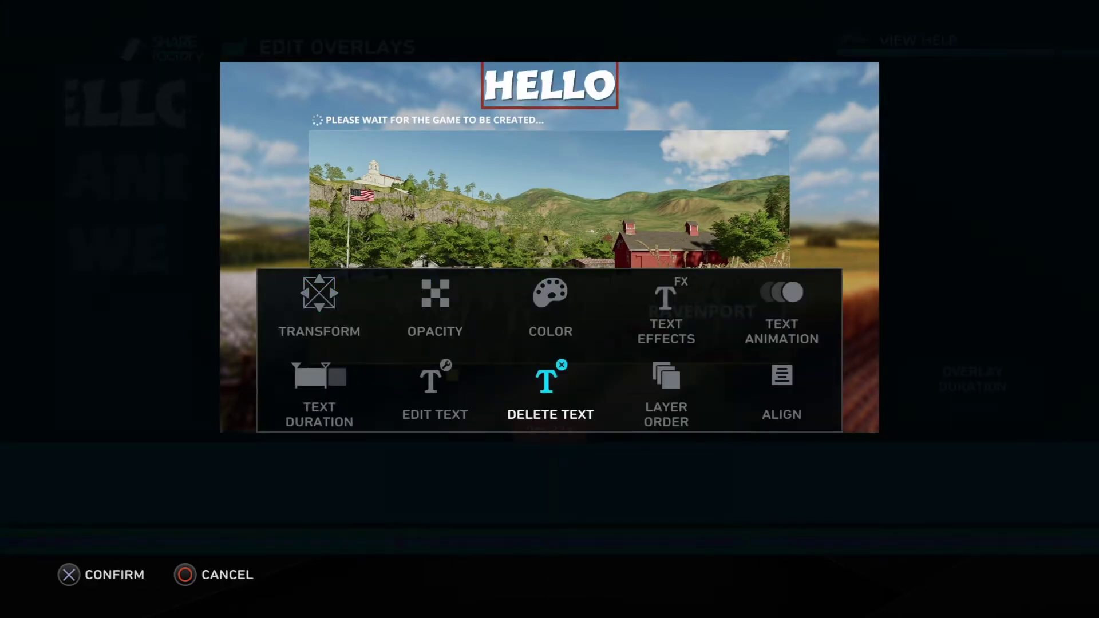
key("Return")
key("Left")
key("Return")
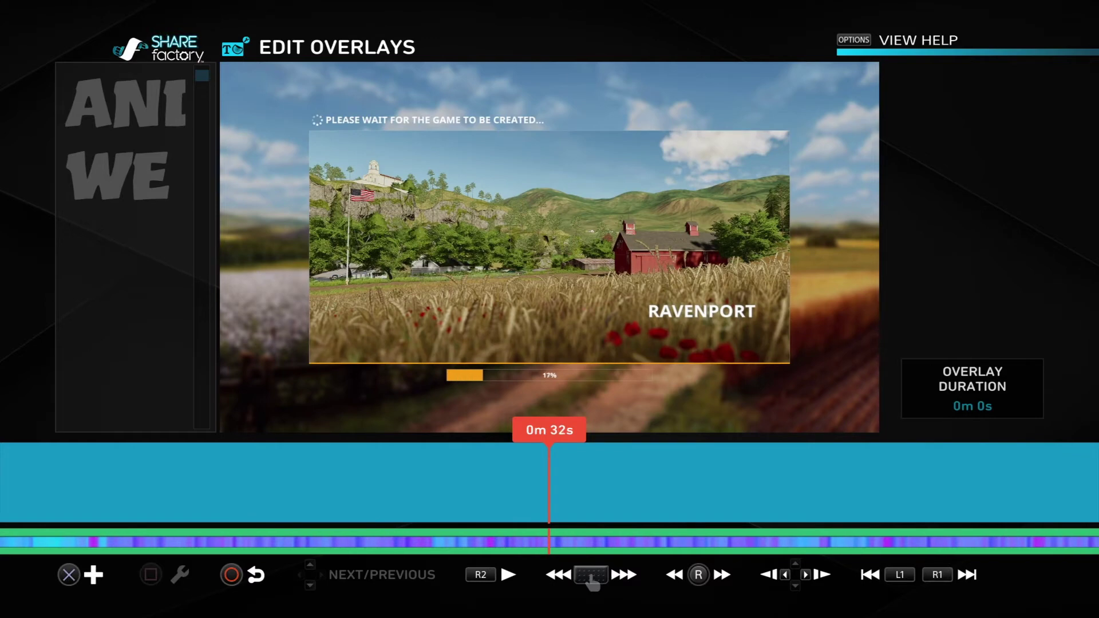
key("Escape")
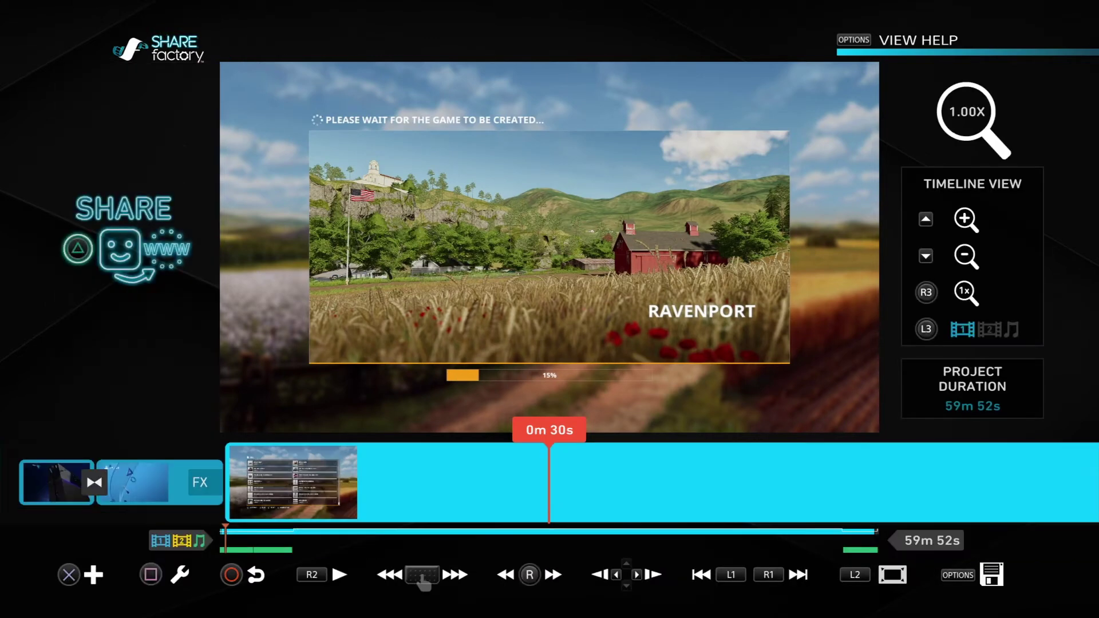
key("Left")
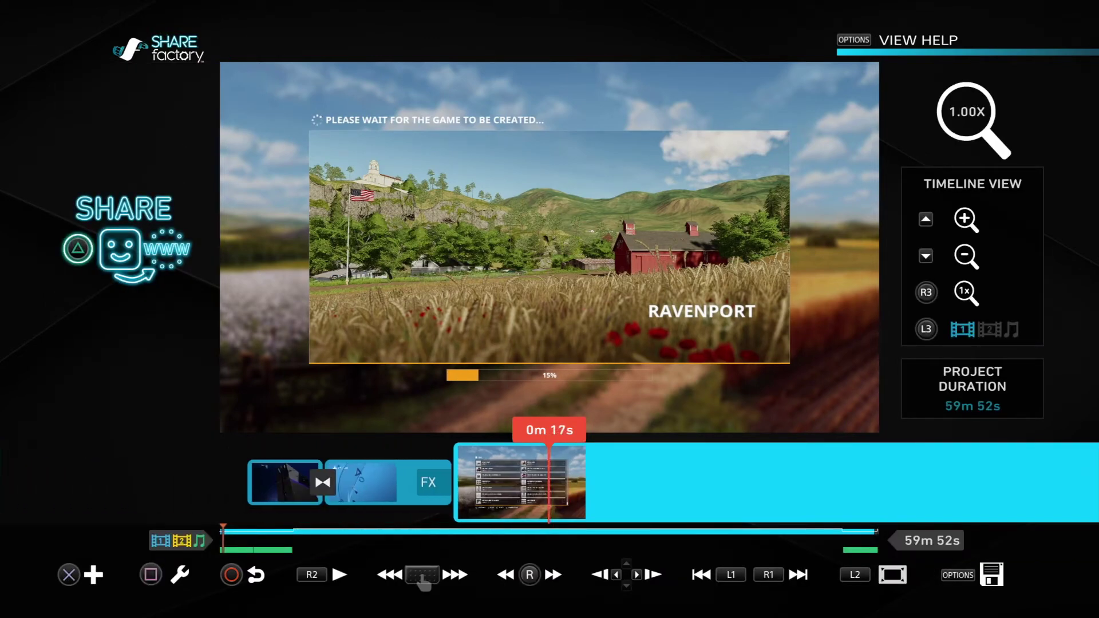
key("Right")
key("Left")
key("Left")
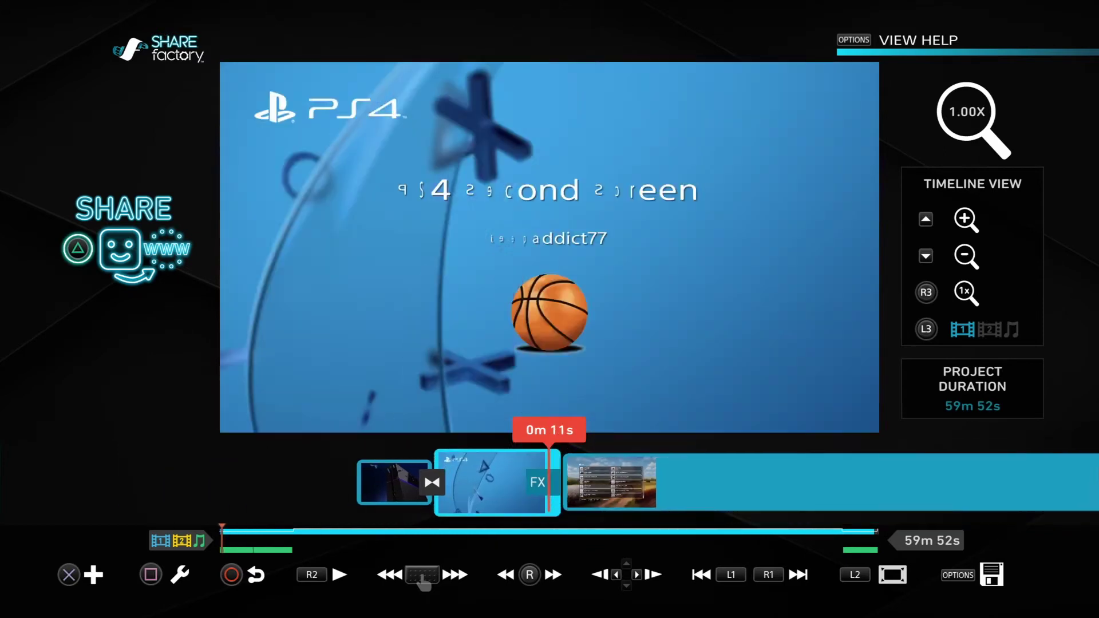
key("Right")
key("Right")
key("Left")
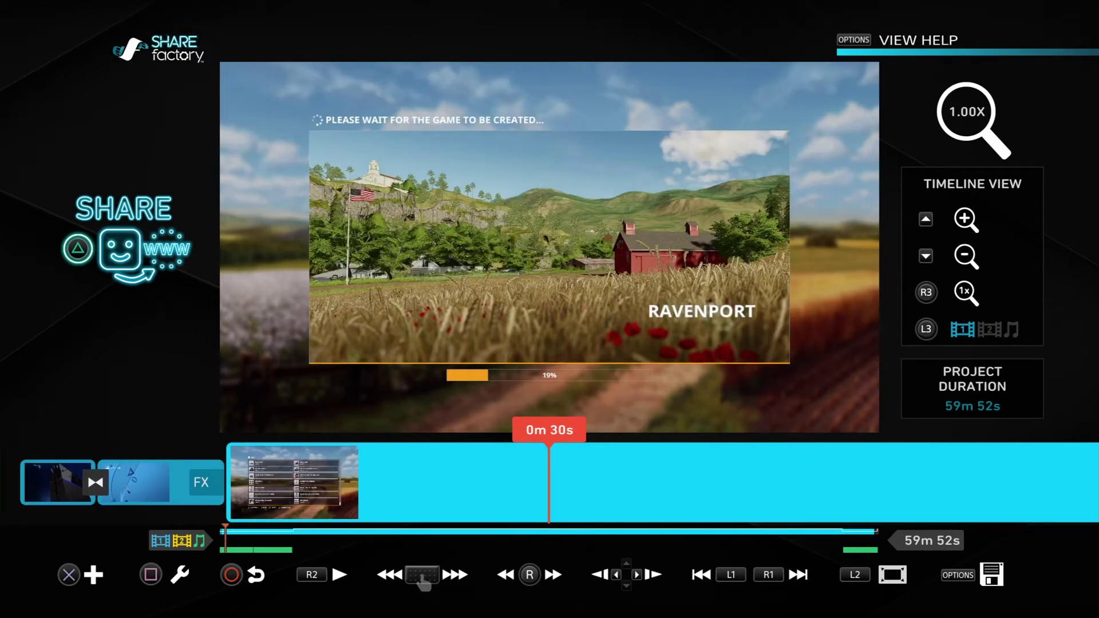
key("Left")
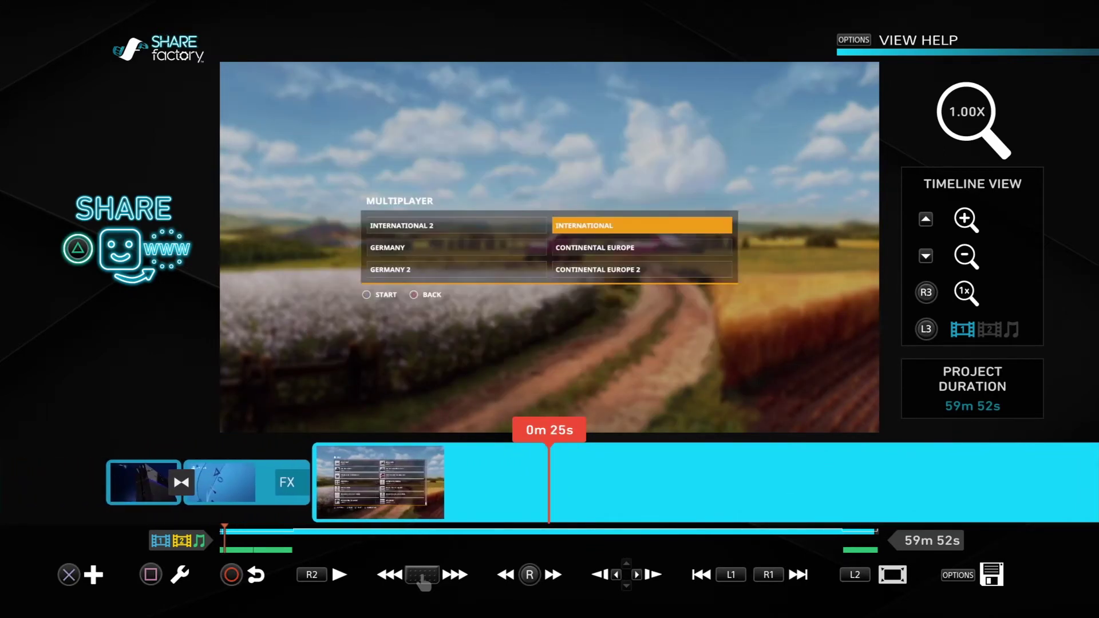
key("Right")
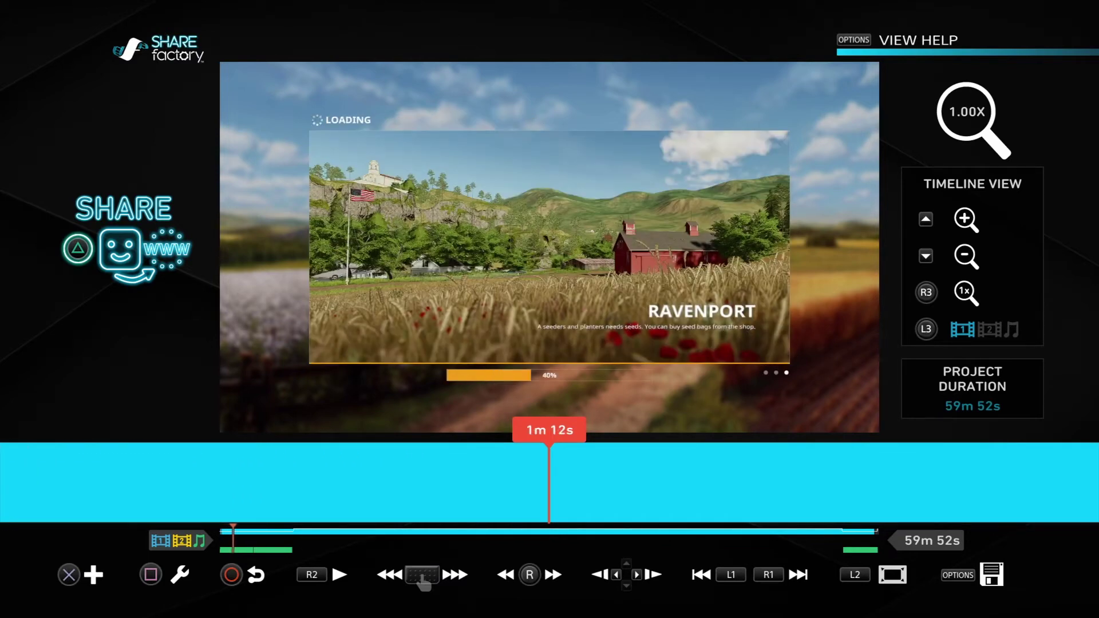
key("Right")
key("Right")
key("Right")
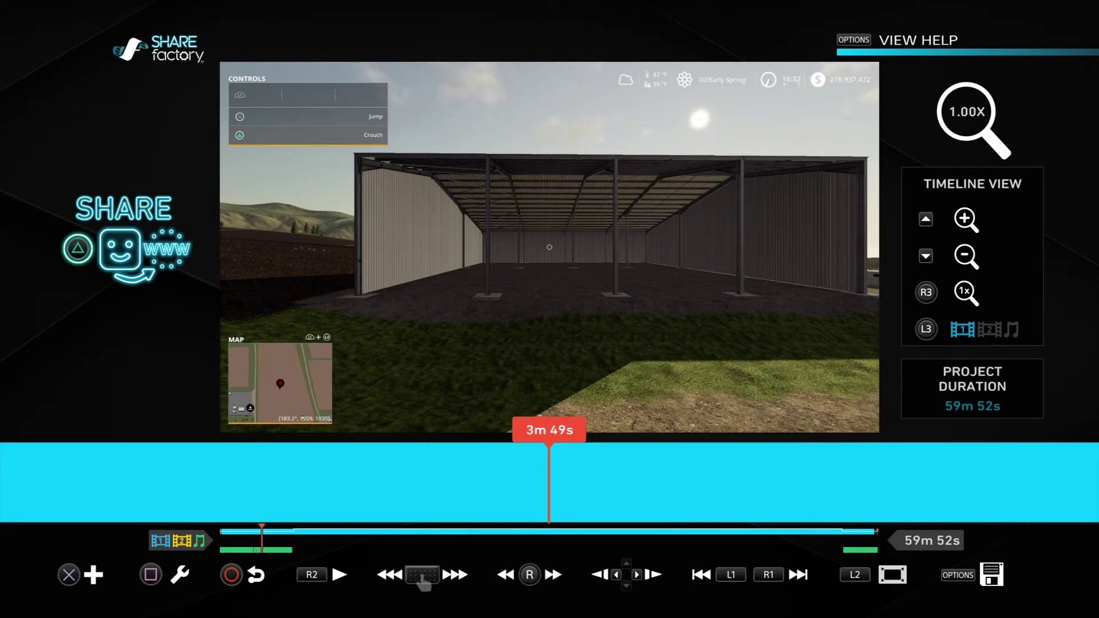
key("Return")
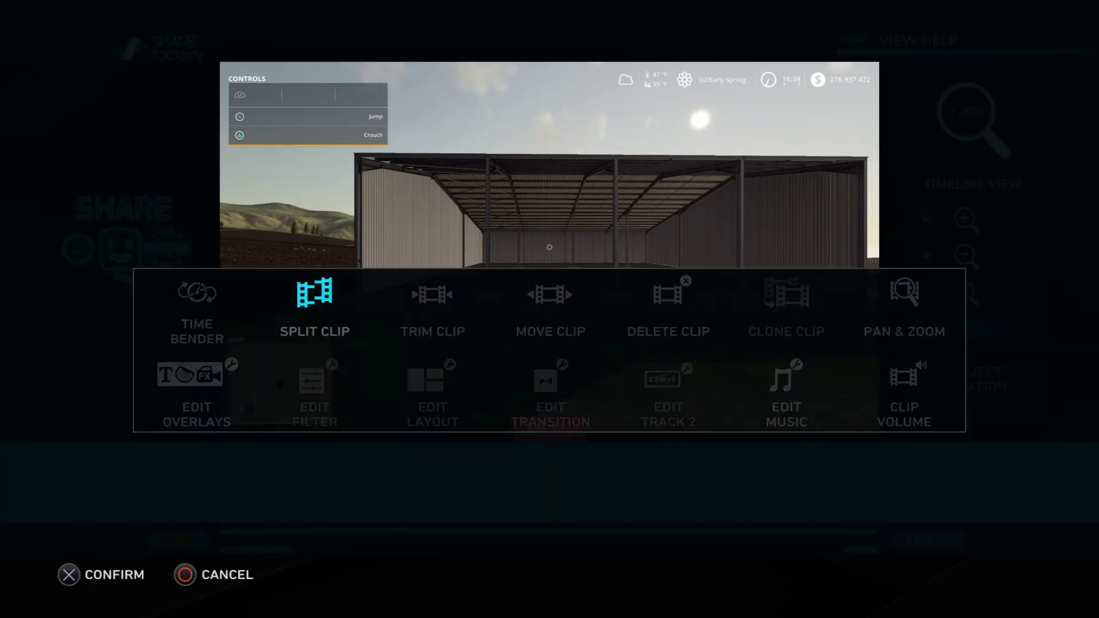
key("Right")
key("Right")
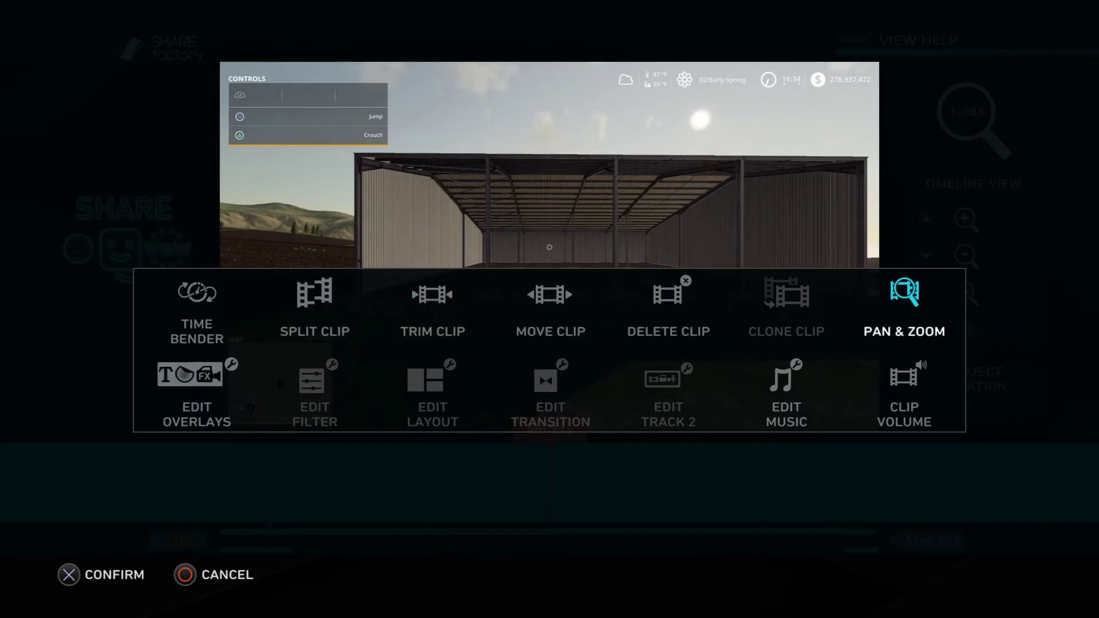
key("Down")
key("Left")
key("Return")
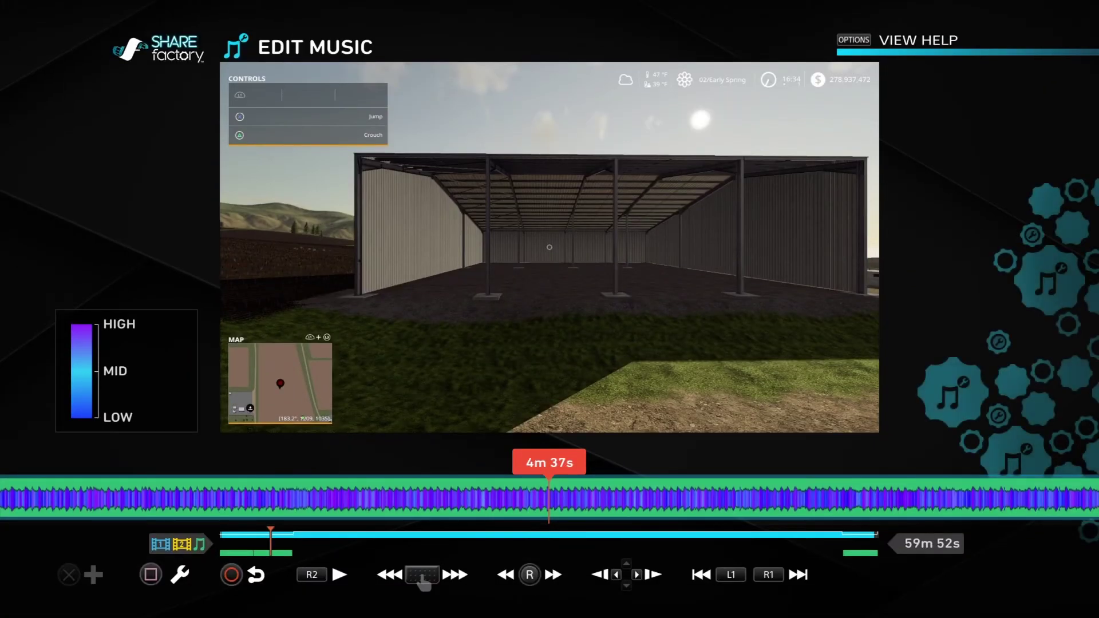
key("Escape")
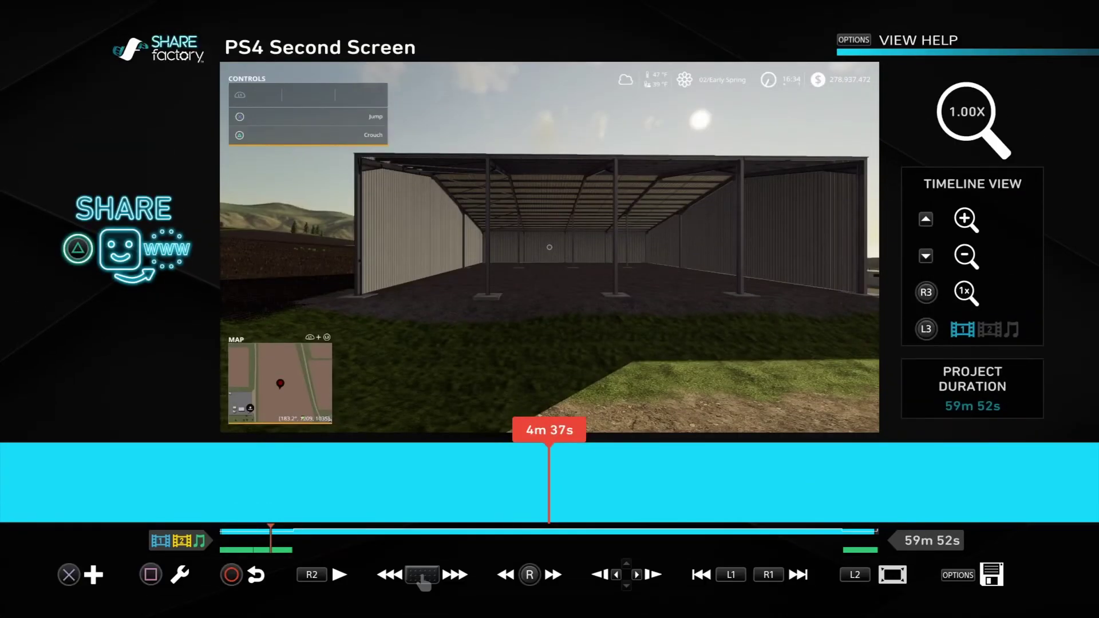
key("Return")
Step: Scrub back from the project end to the truck footage near 53m 23s and bring up the add menu
key("Escape")
key("End")
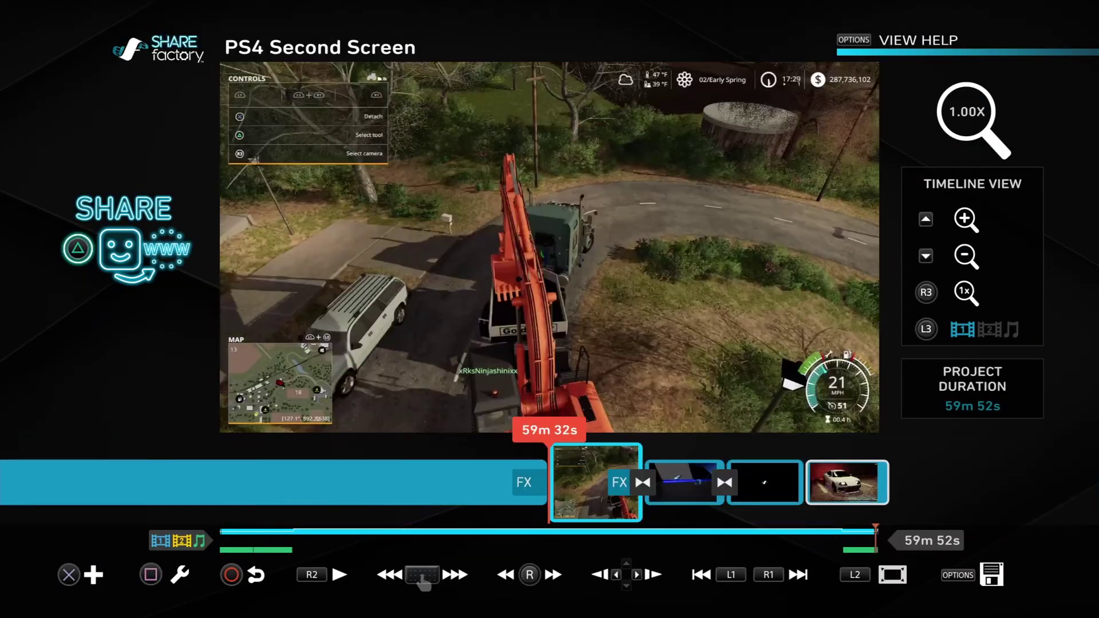
key("Left")
key("Left")
key("Left")
key("Left")
key("Left")
key("Left")
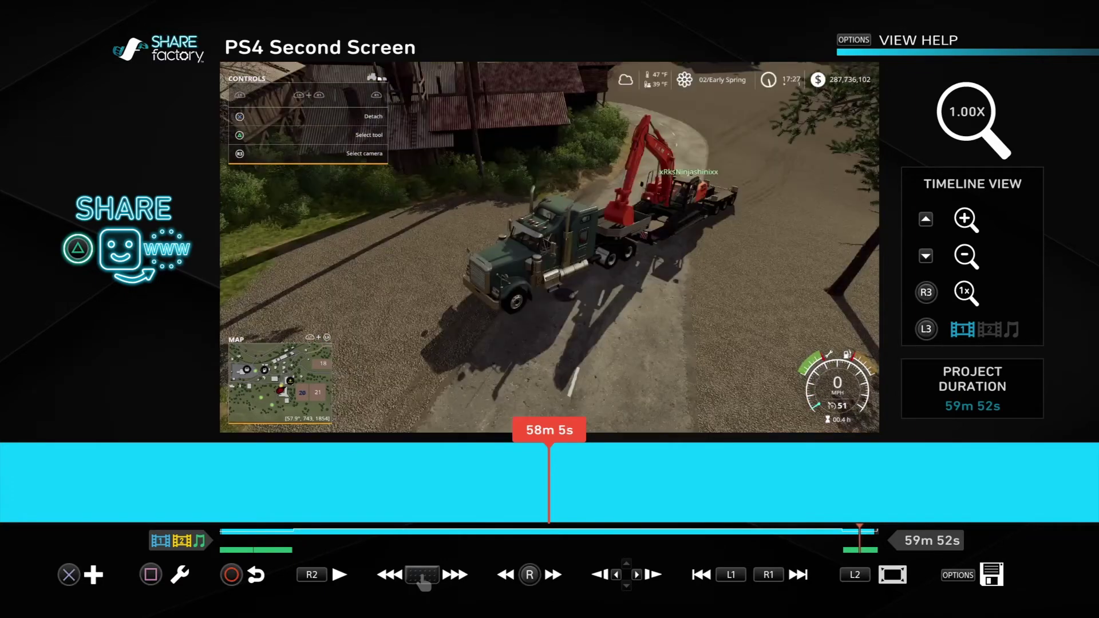
key("Left")
key("Left")
key("Left")
key("Left")
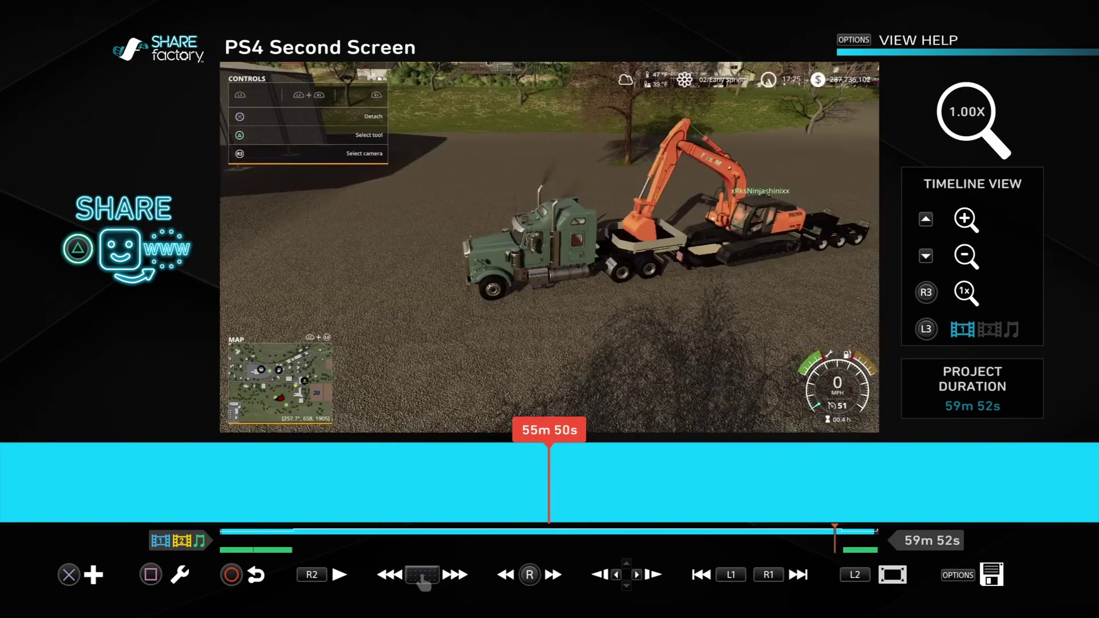
key("Left")
key("Left")
key("Left")
key("Left")
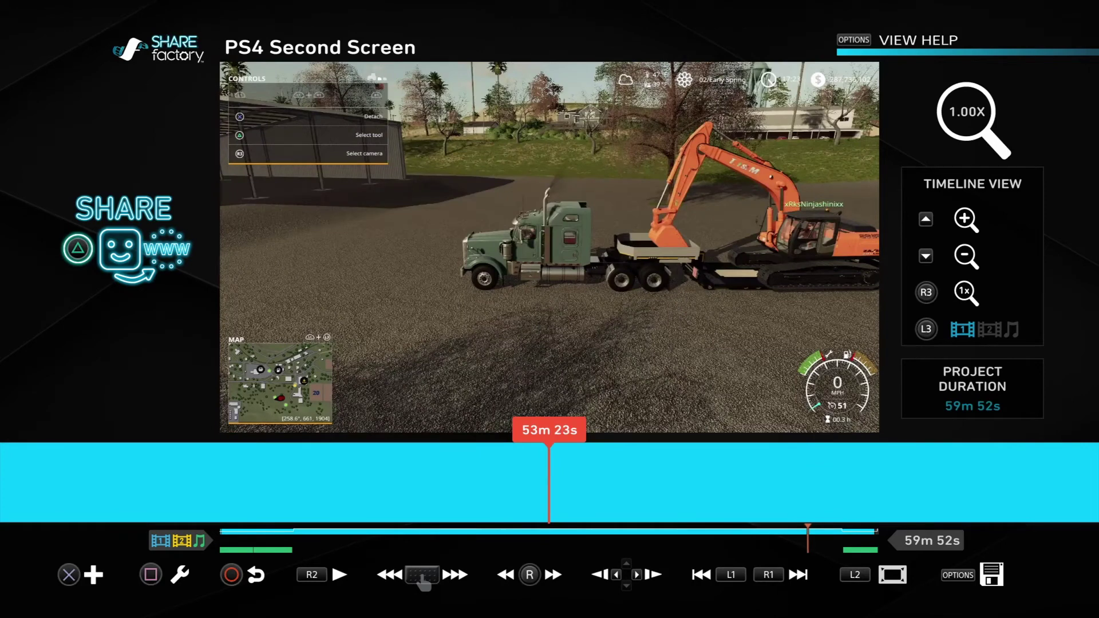
key("Left")
key("Return")
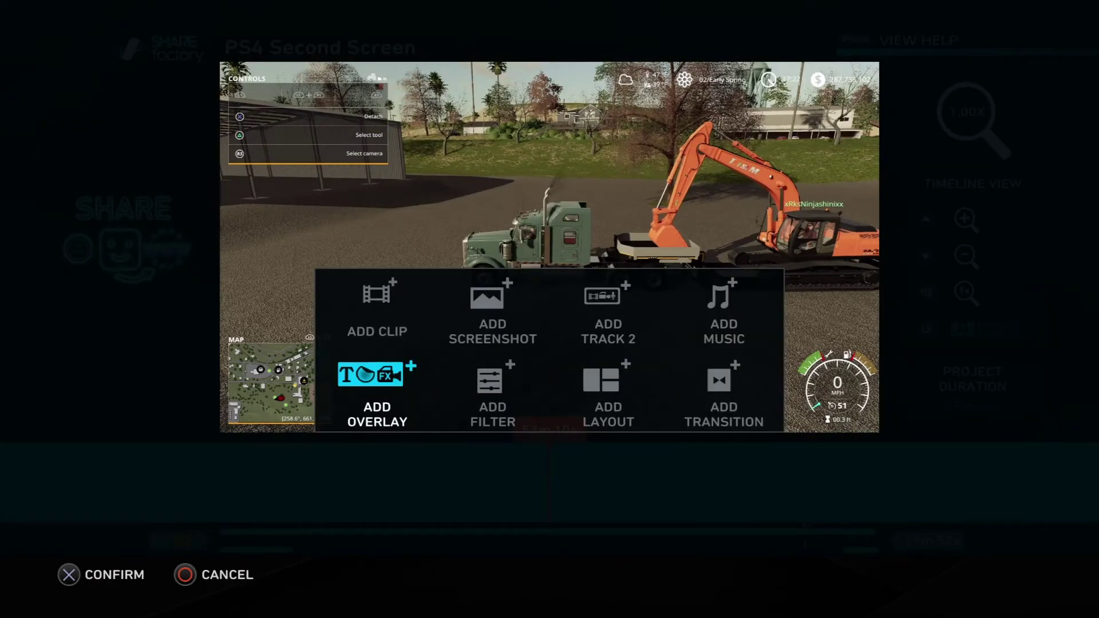
Step: Enter the music library and preview the Gone Tomorrow remix track
key("Right")
key("Right")
key("Up")
key("Right")
key("Return")
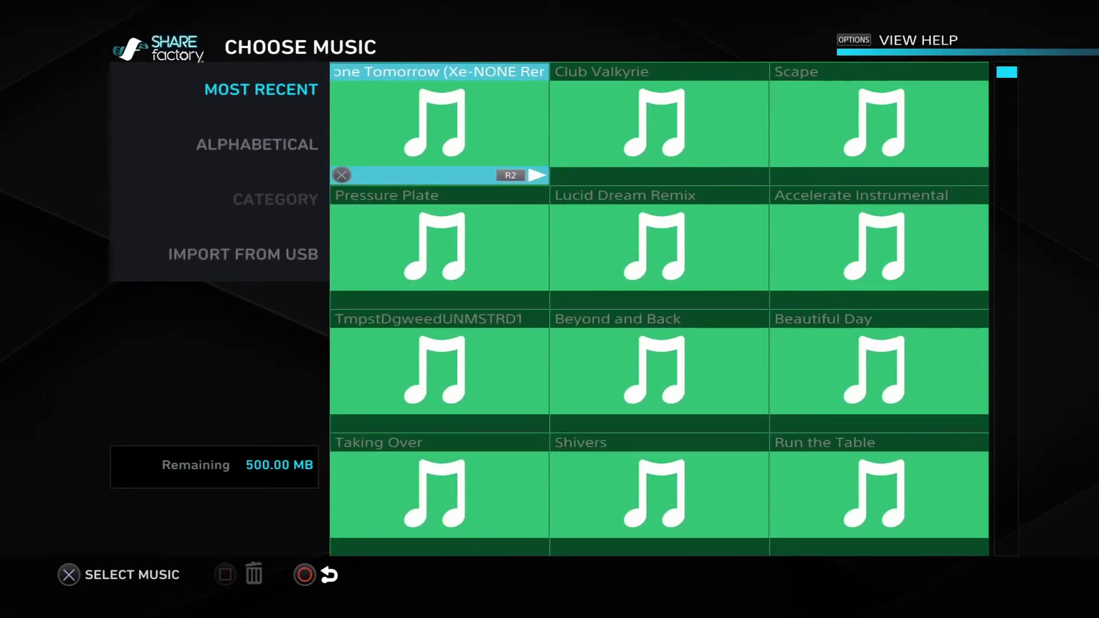
key("Page_Down")
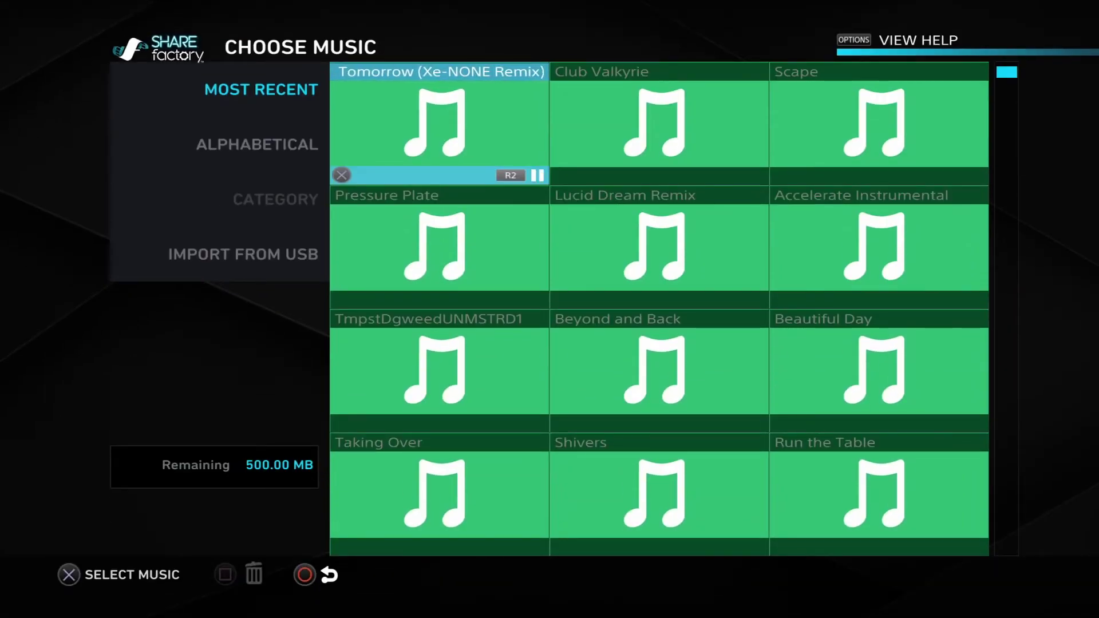
key("Right")
key("Left")
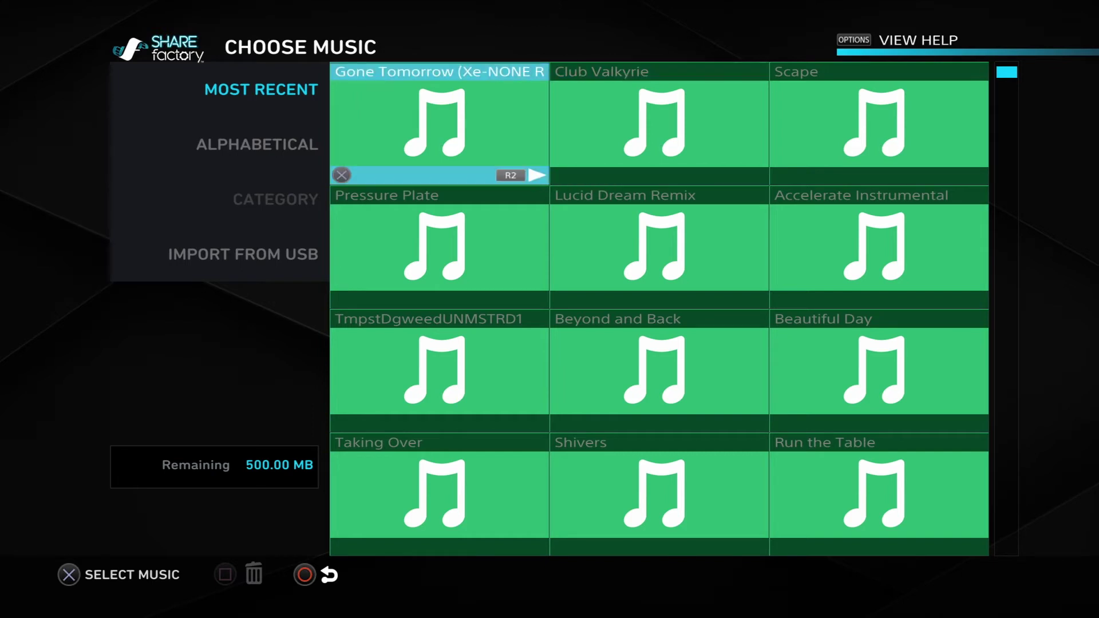
Step: Preview Pressure Plate and Scape, then choose the song to open music editing
key("Down")
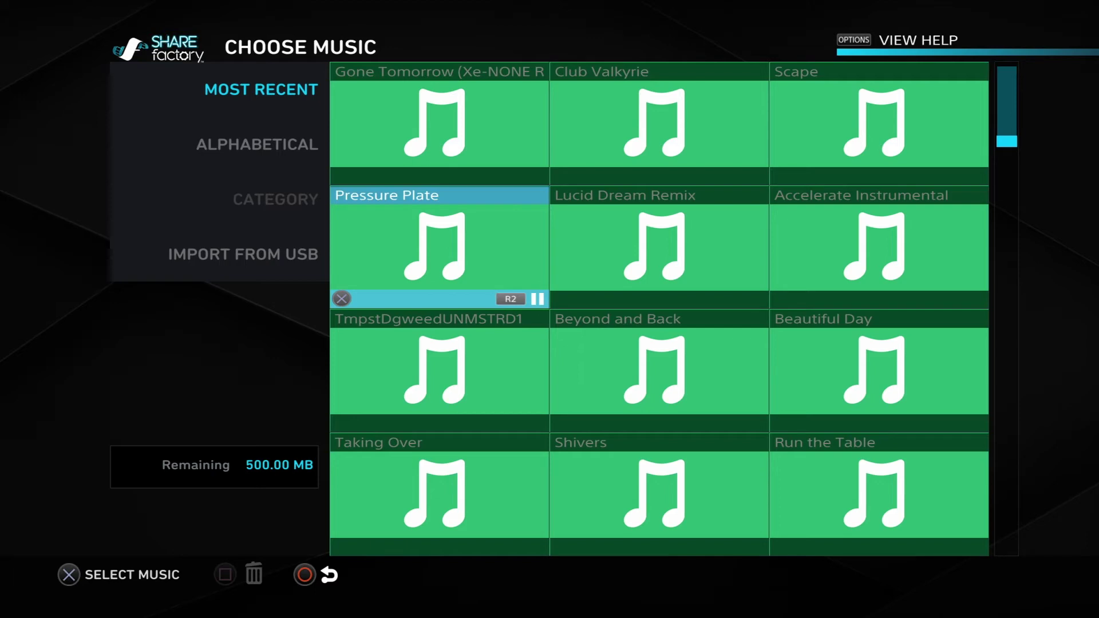
key("Right")
key("Right")
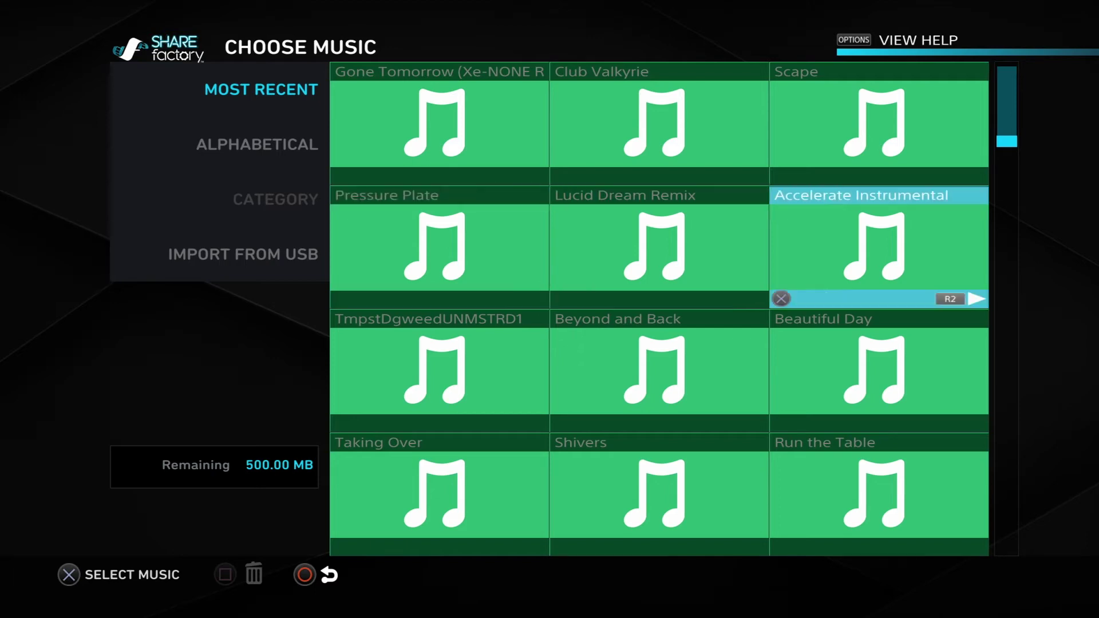
key("Up")
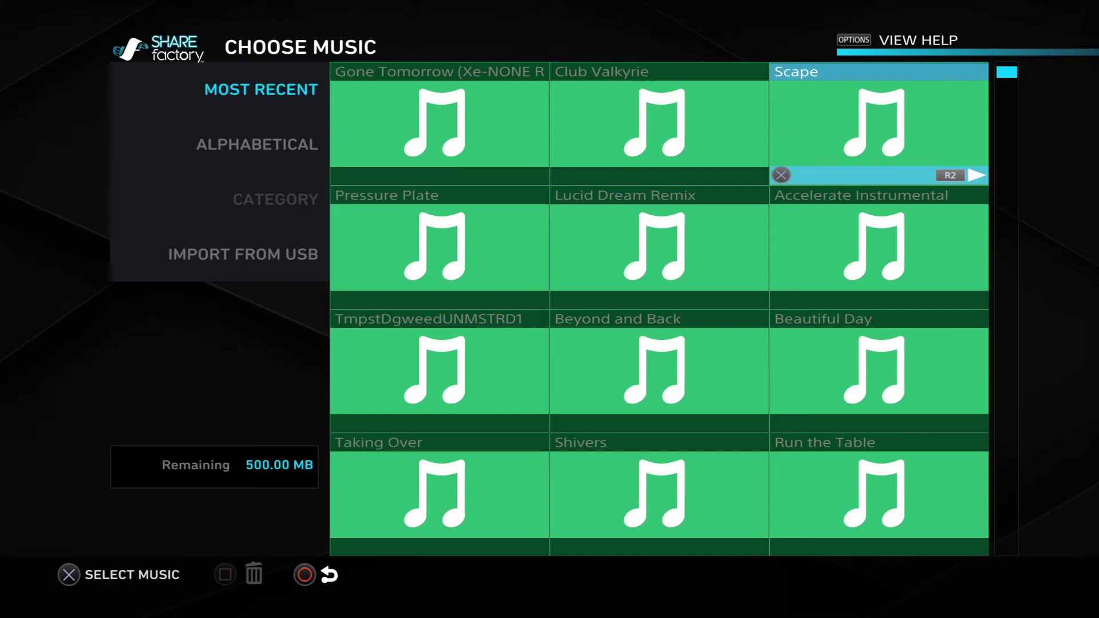
key("Return")
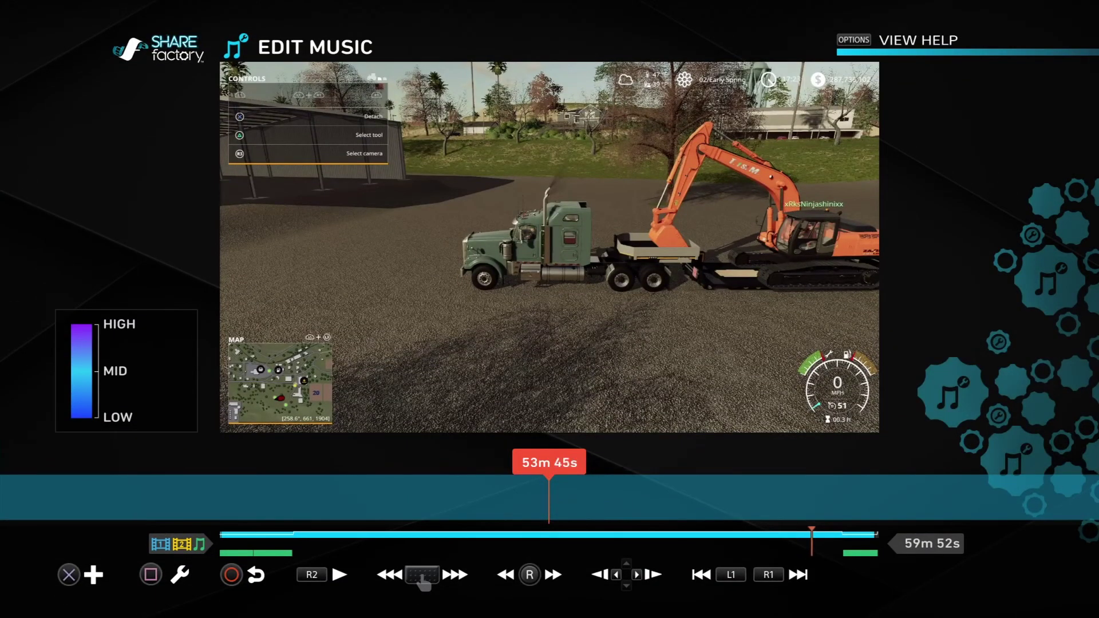
Step: Play to the music's end and settle on 59m 47s where the track fades
key("Return")
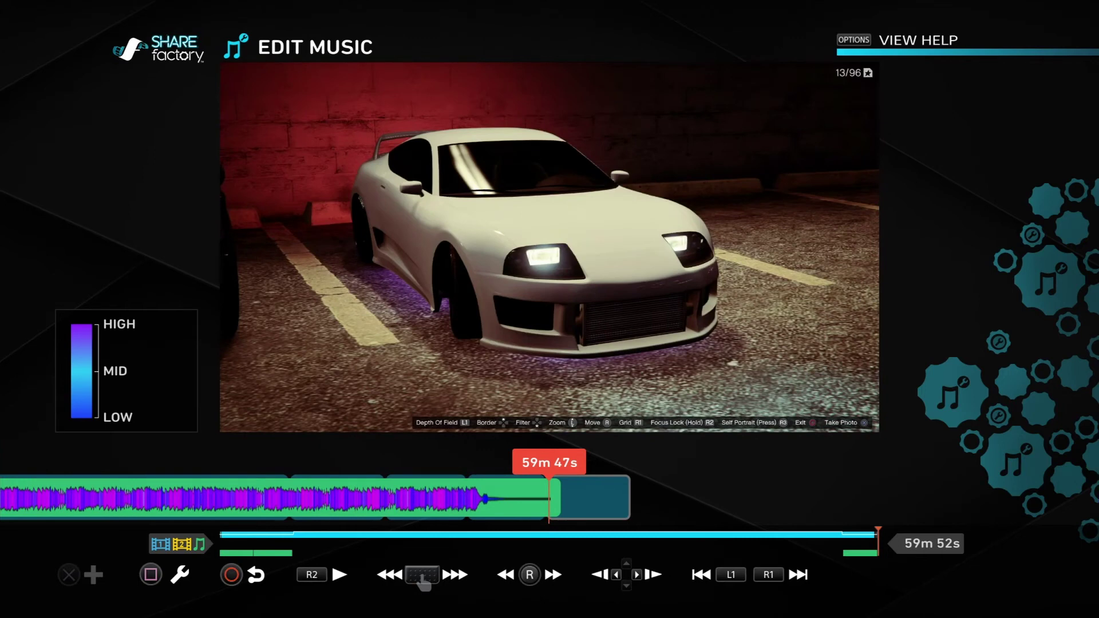
key("Right")
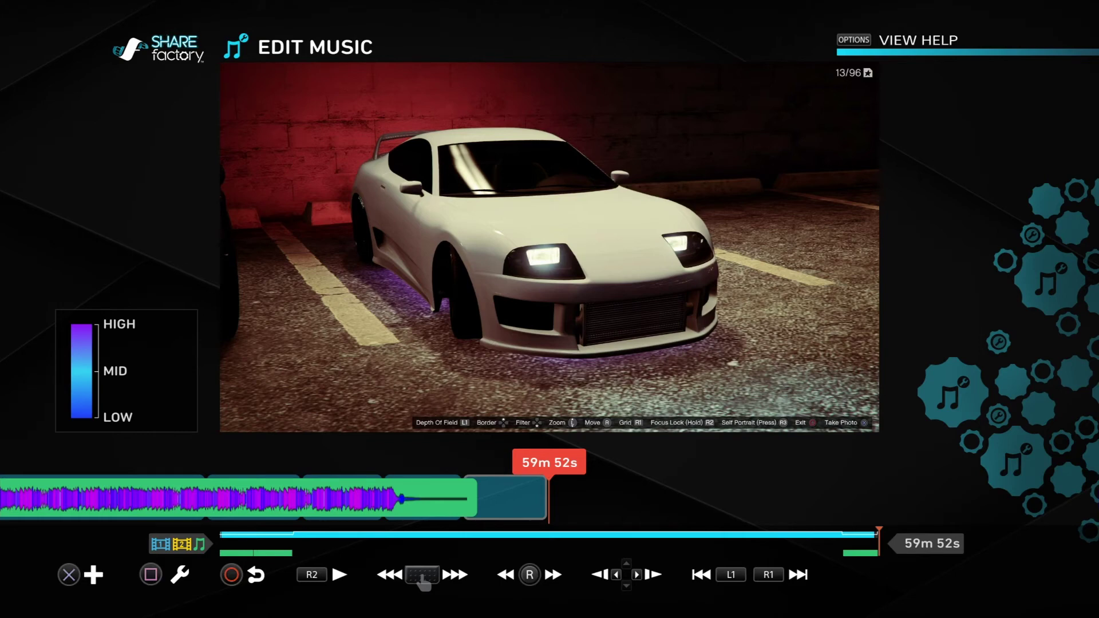
key("Left")
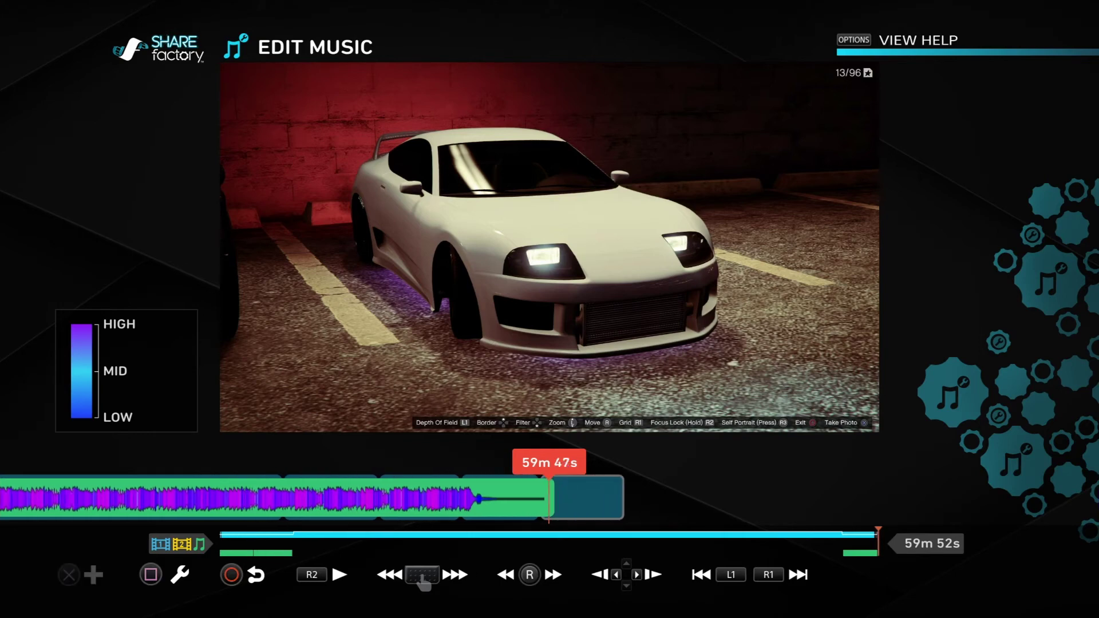
key("Right")
key("Left")
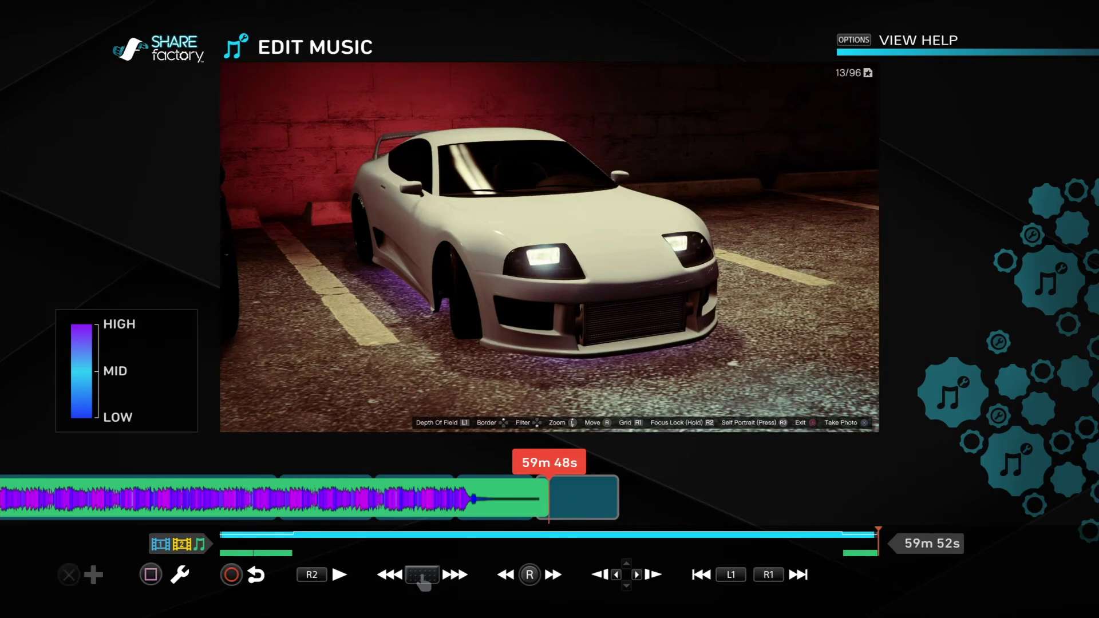
key("Left")
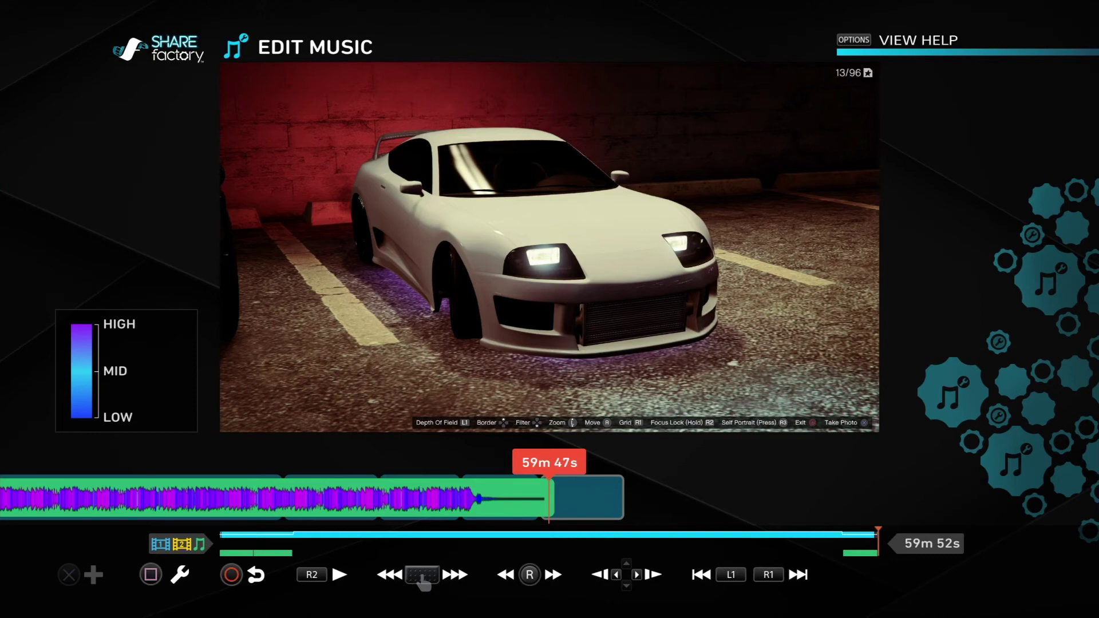
Step: Scrub the project's final seconds and return to the timeline at 59m 18s
key("Left")
key("Right")
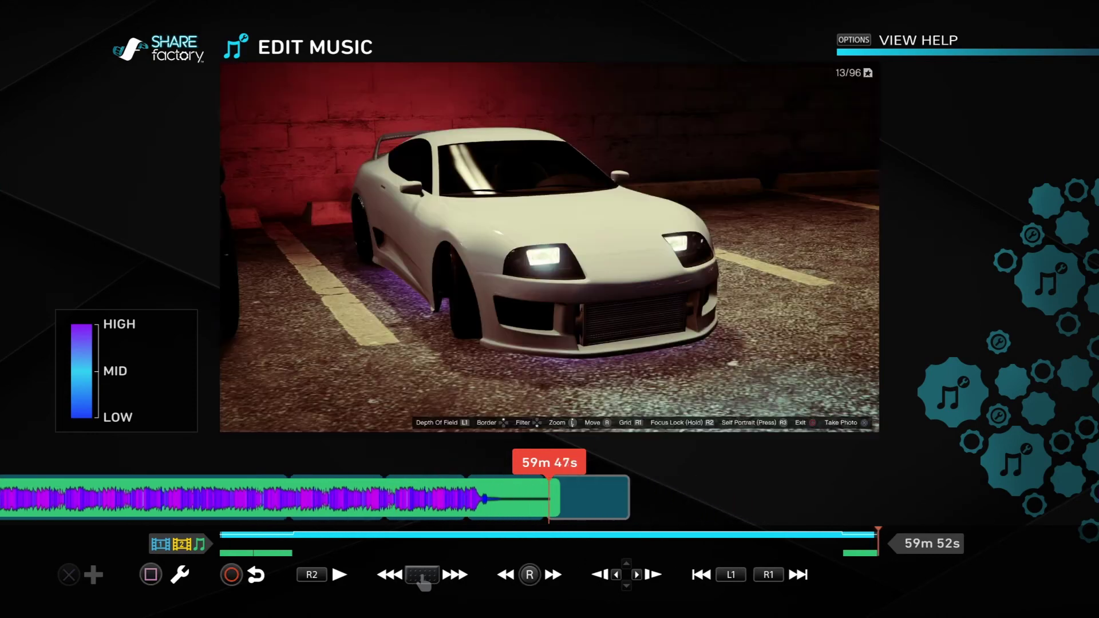
key("Left")
key("Left")
key("Left")
key("Escape")
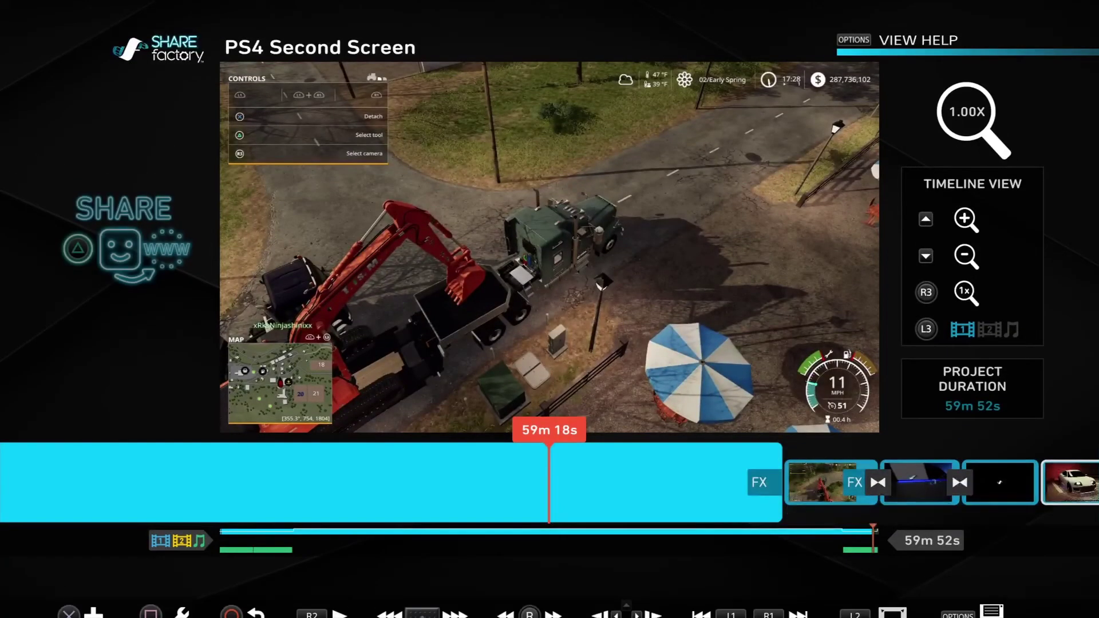
key("Left")
key("Left")
key("Left")
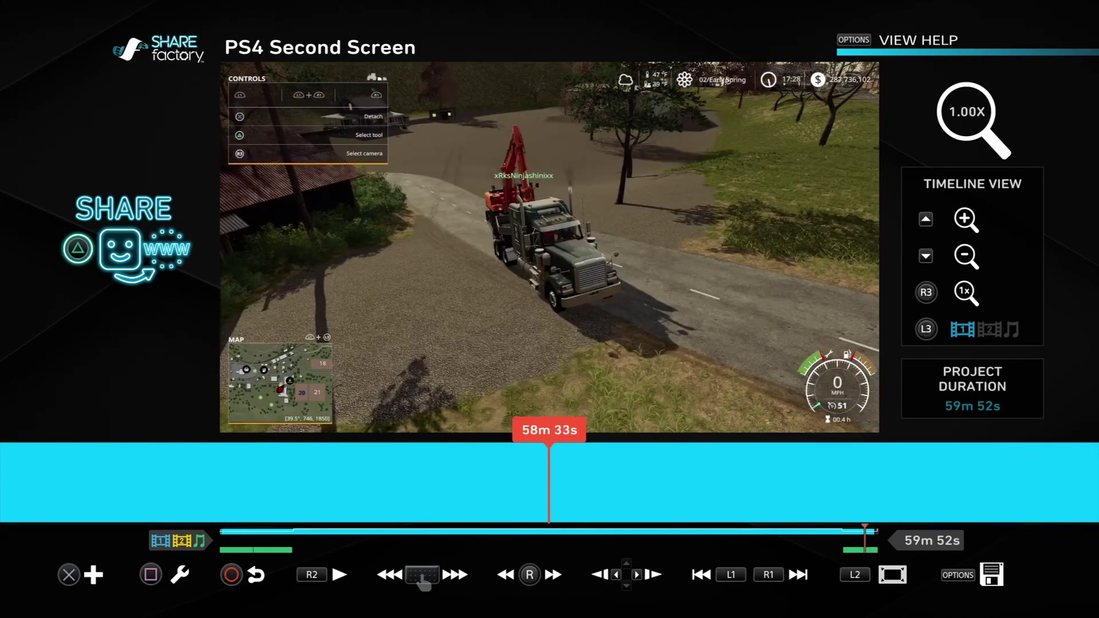
key("Left")
key("Left")
key("Left")
key("Left")
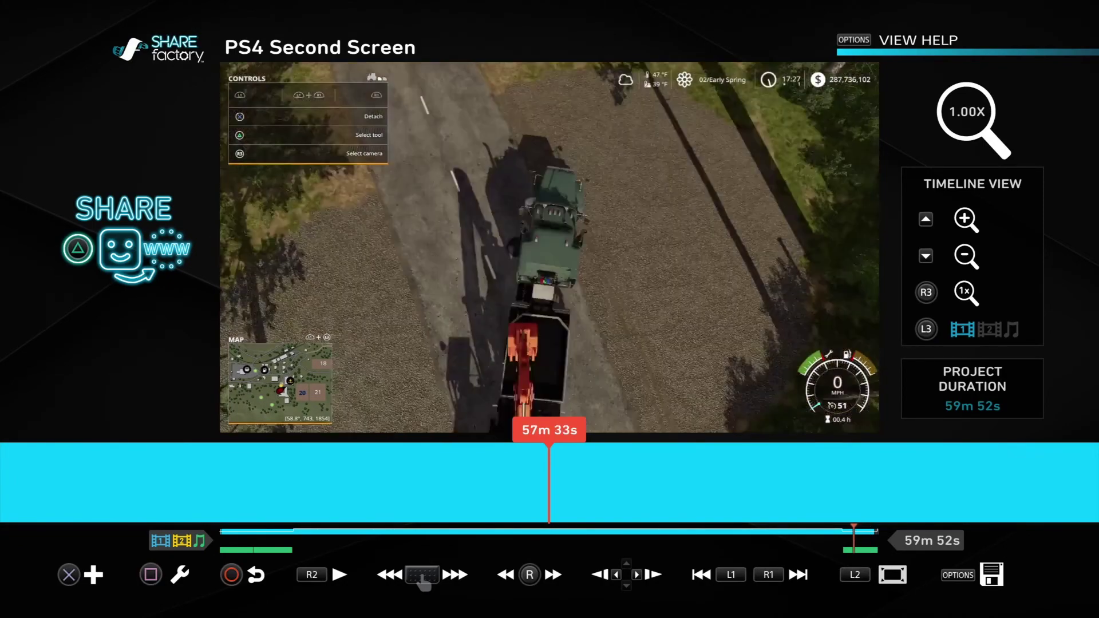
key("Left")
key("Left")
key("Left")
key("Left")
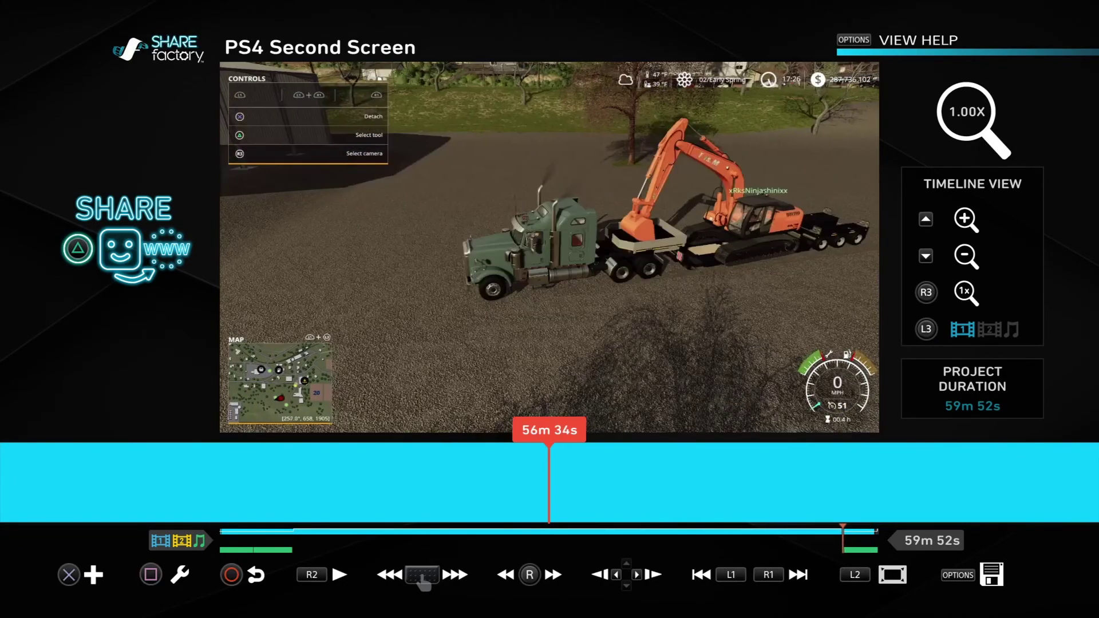
key("Right")
key("Right")
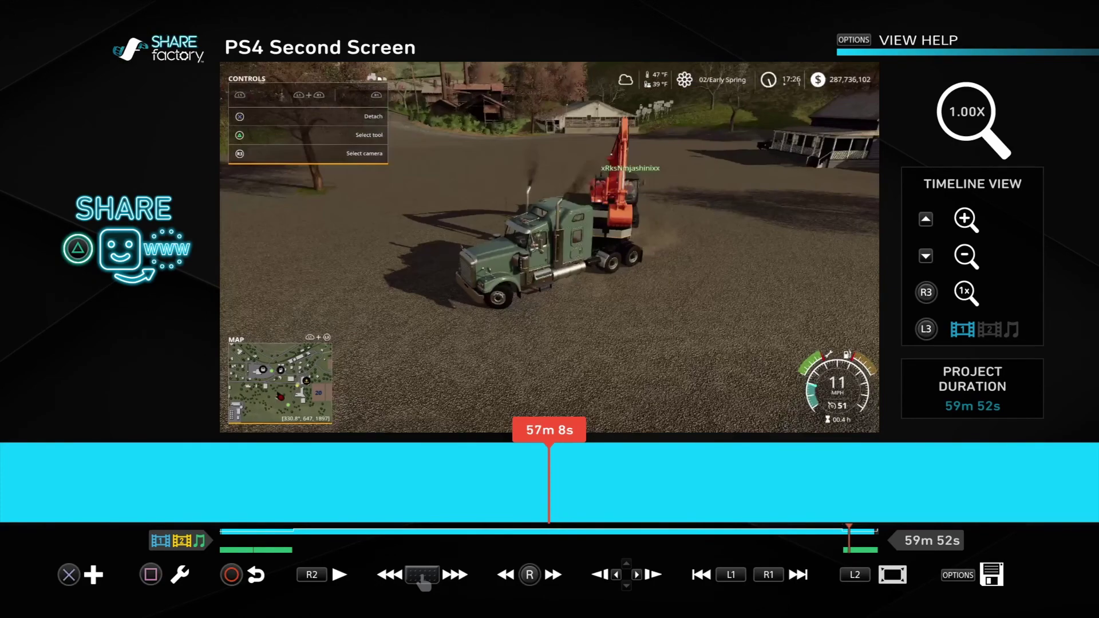
key("Left")
key("Left")
key("Left")
key("Left")
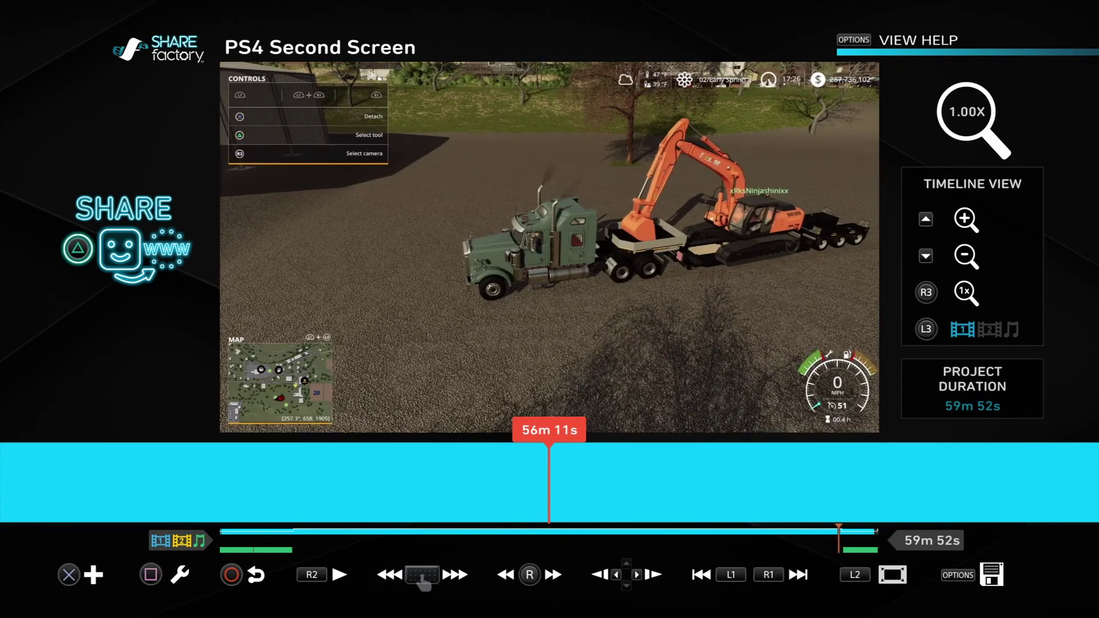
key("Left")
key("Left")
key("Right")
key("Right")
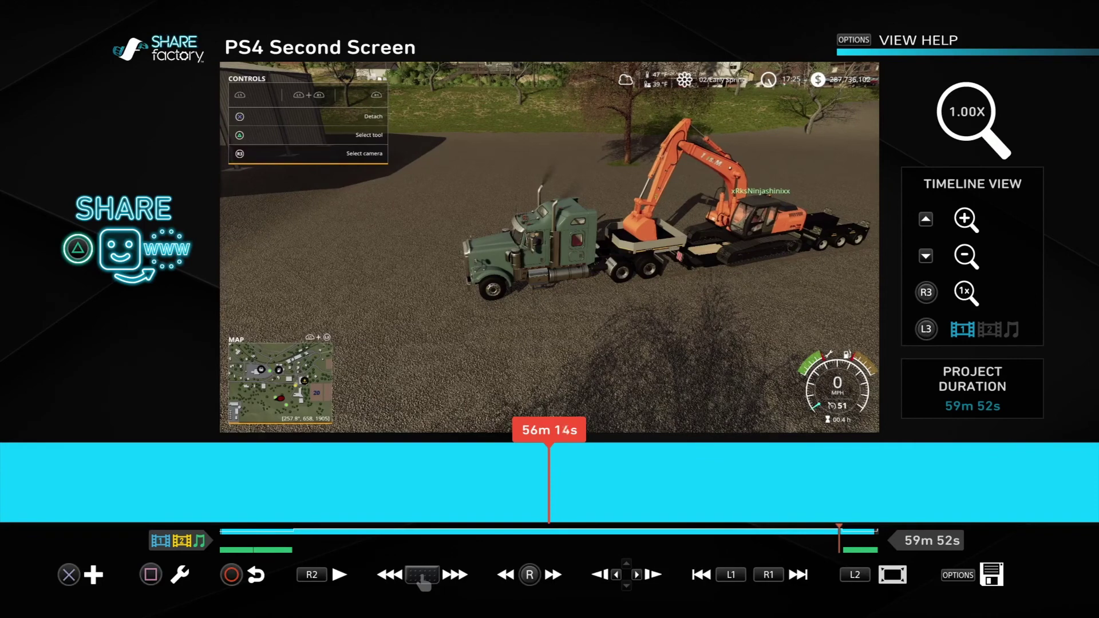
key("Right")
key("Right")
key("Right")
key("Right")
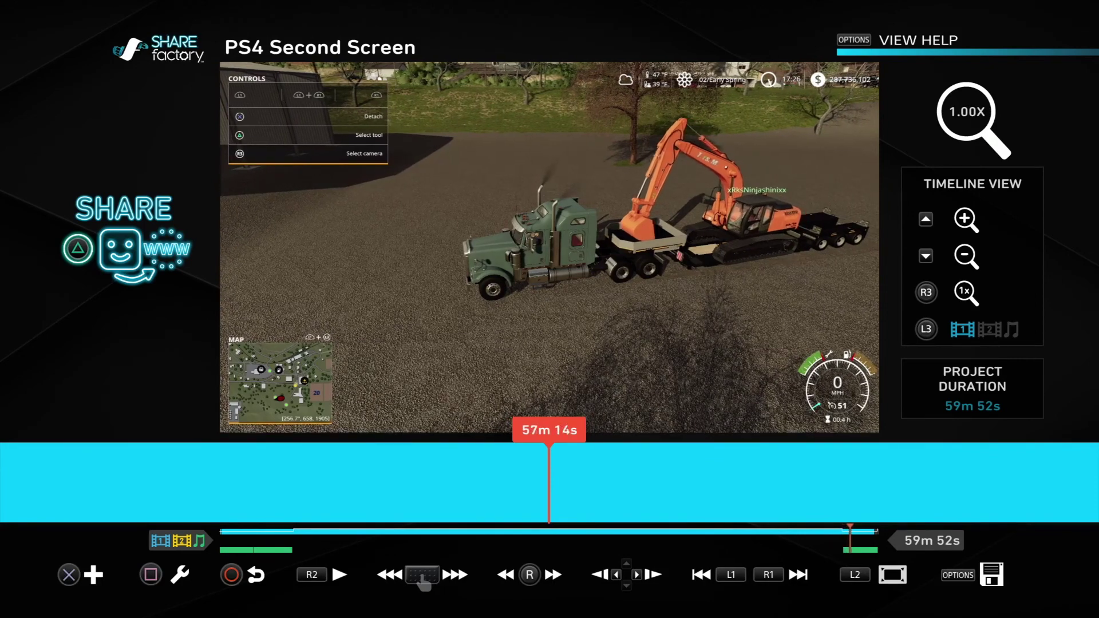
key("Right")
key("Right")
key("Right")
key("Right")
key("Right")
key("Right")
key("Right")
key("Right")
key("Right")
key("Right")
key("Right")
key("Left")
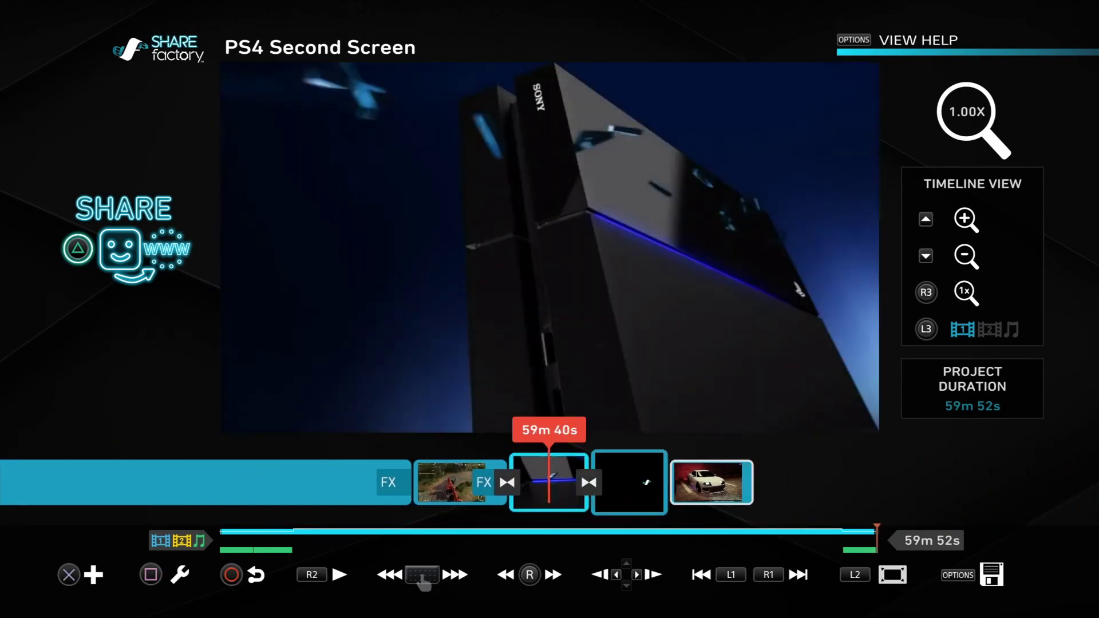
key("Left")
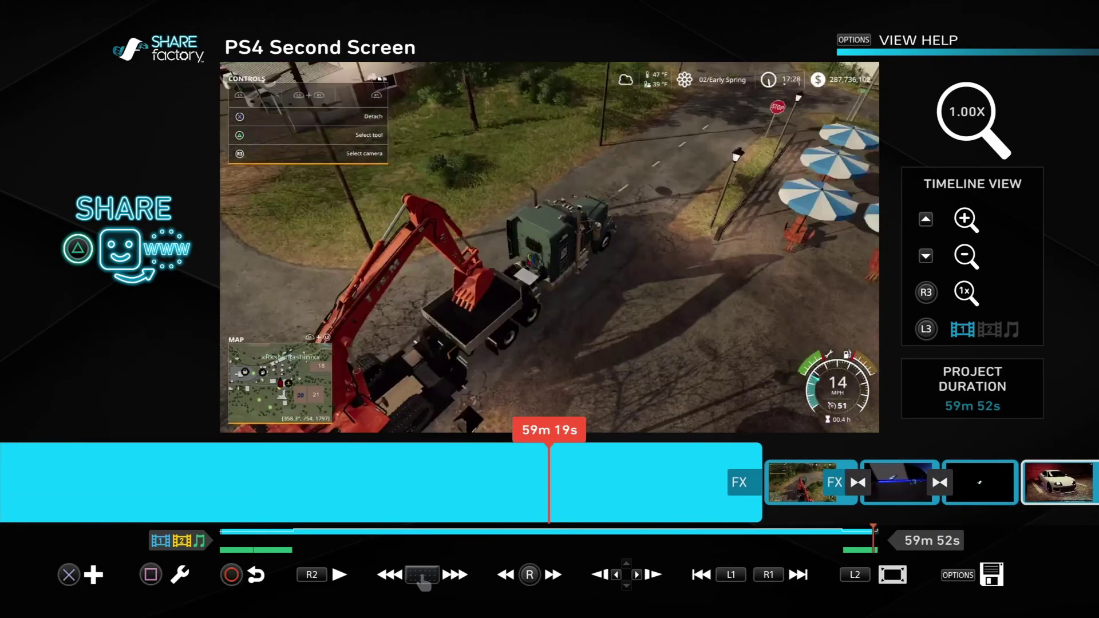
key("Right")
key("Left")
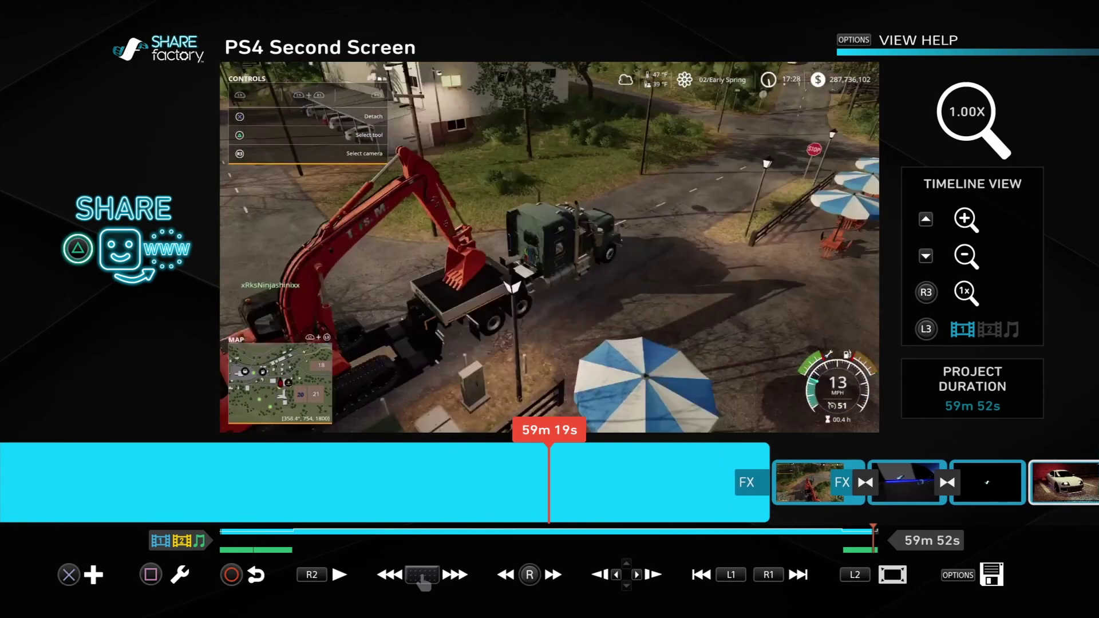